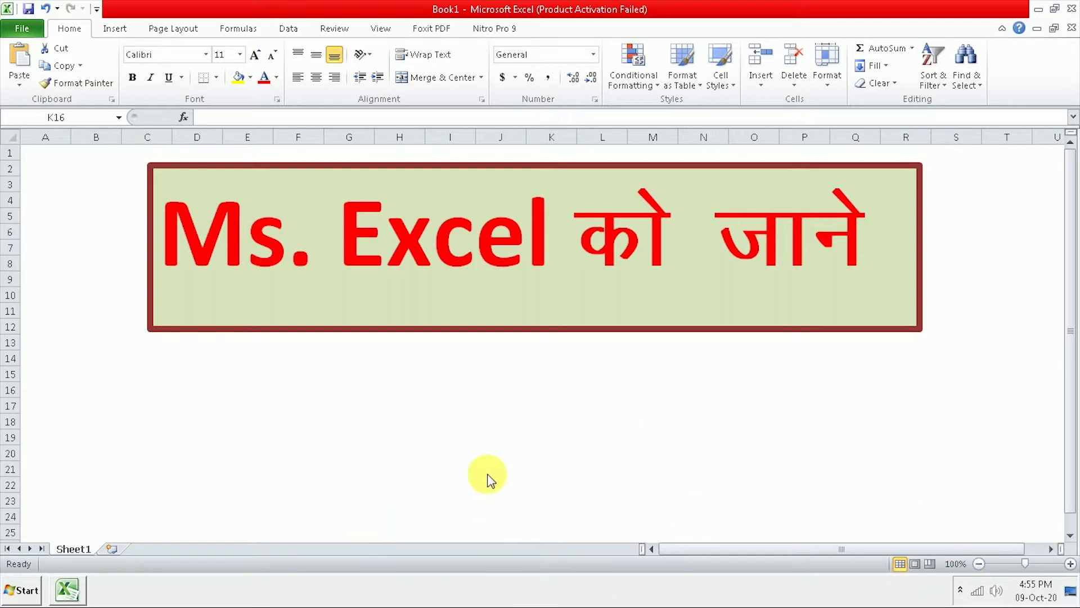
Launch Excel 2010 from the Start menu and maximize the new Book2 window.
click(32, 595)
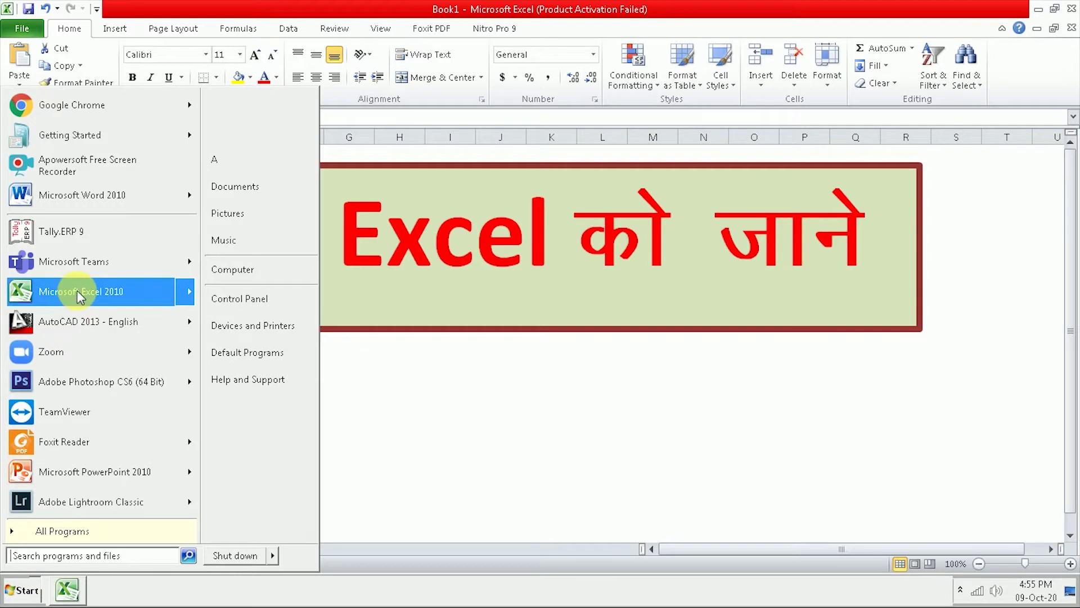
mouse_move(81, 292)
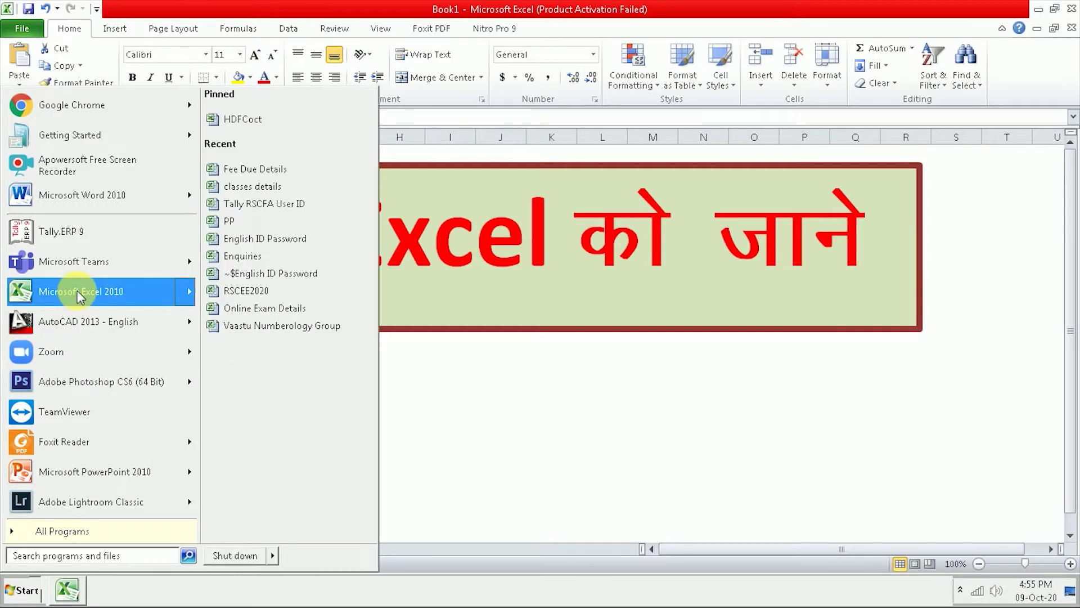
click(78, 295)
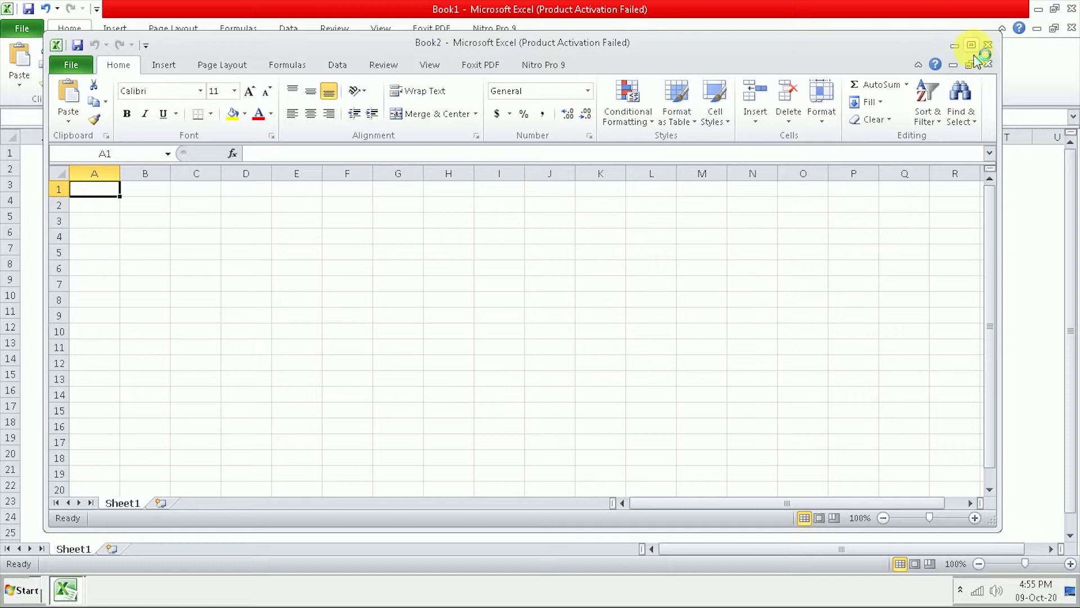
click(973, 36)
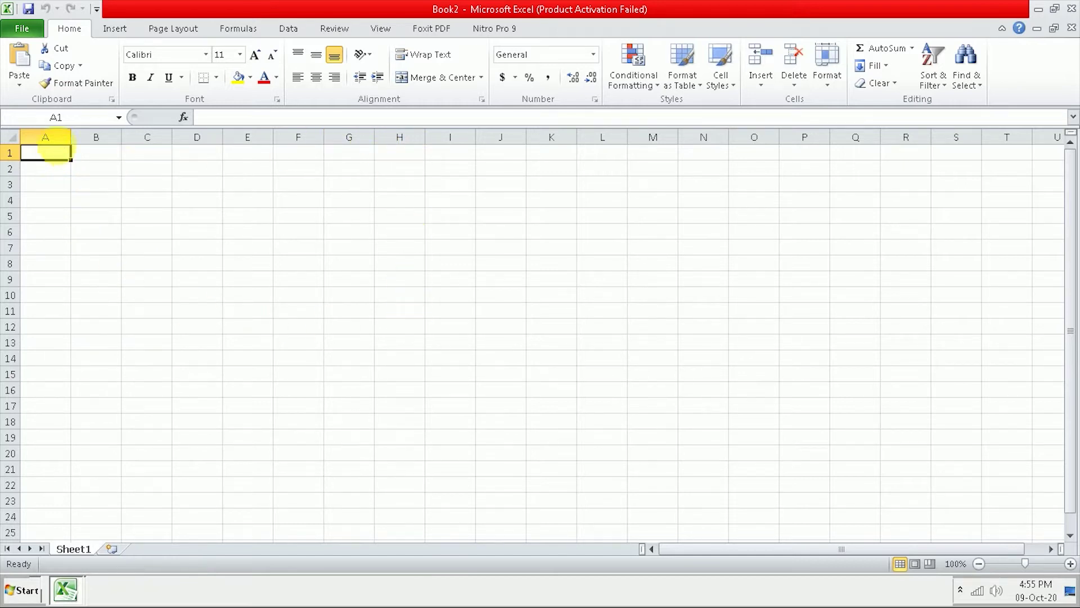
click(57, 136)
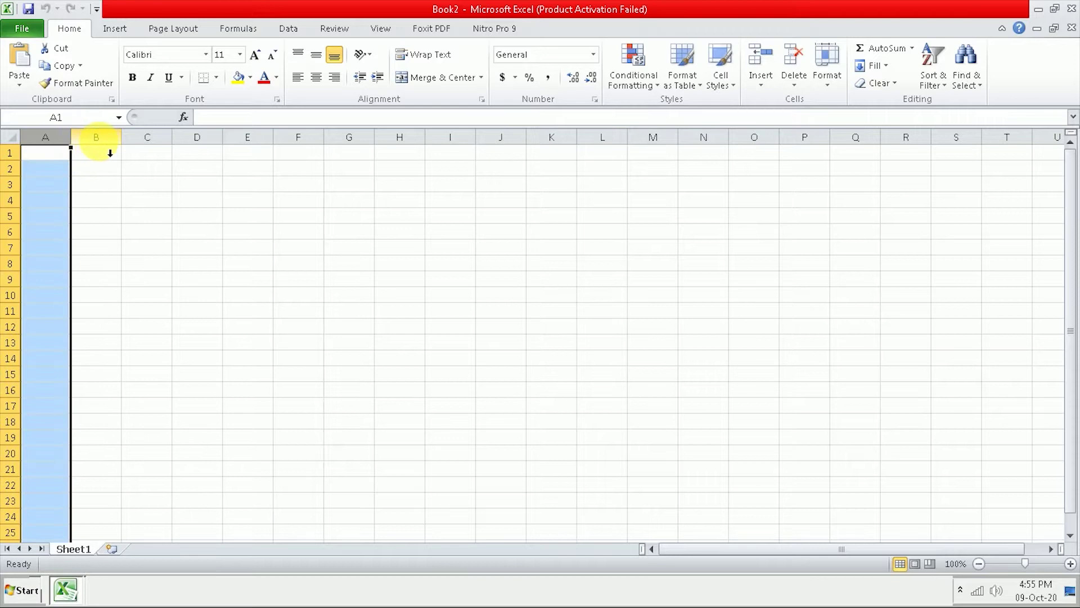
click(96, 137)
click(148, 137)
click(197, 138)
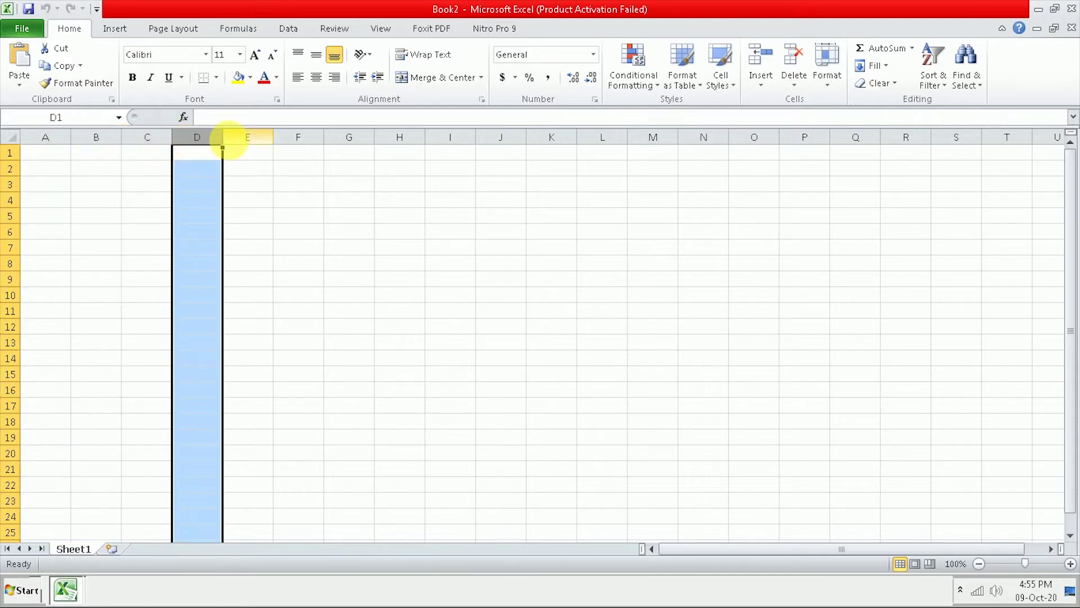
click(242, 138)
click(301, 139)
click(349, 140)
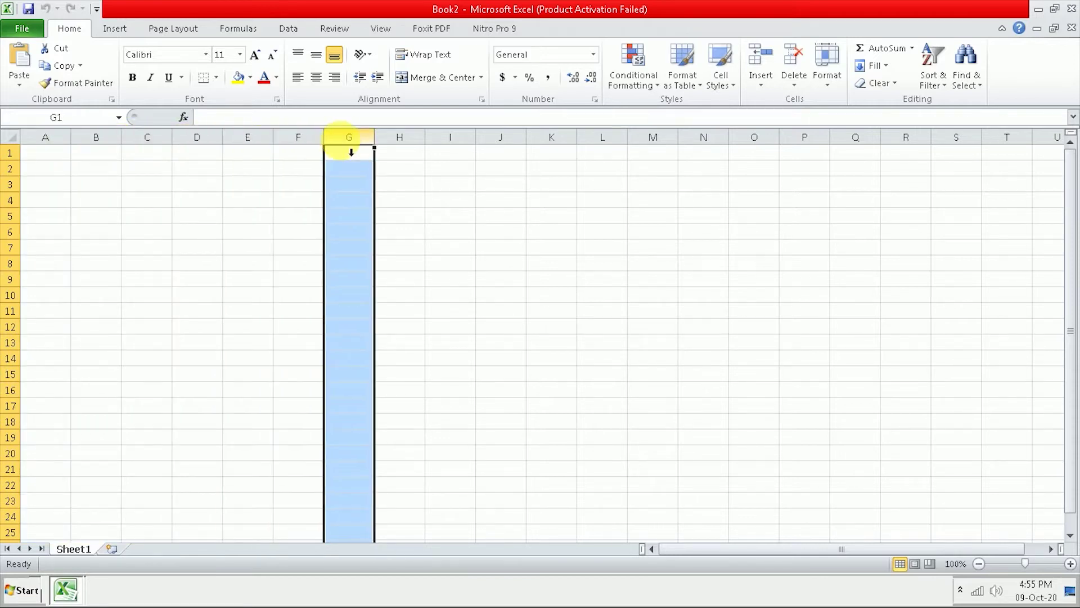
click(397, 140)
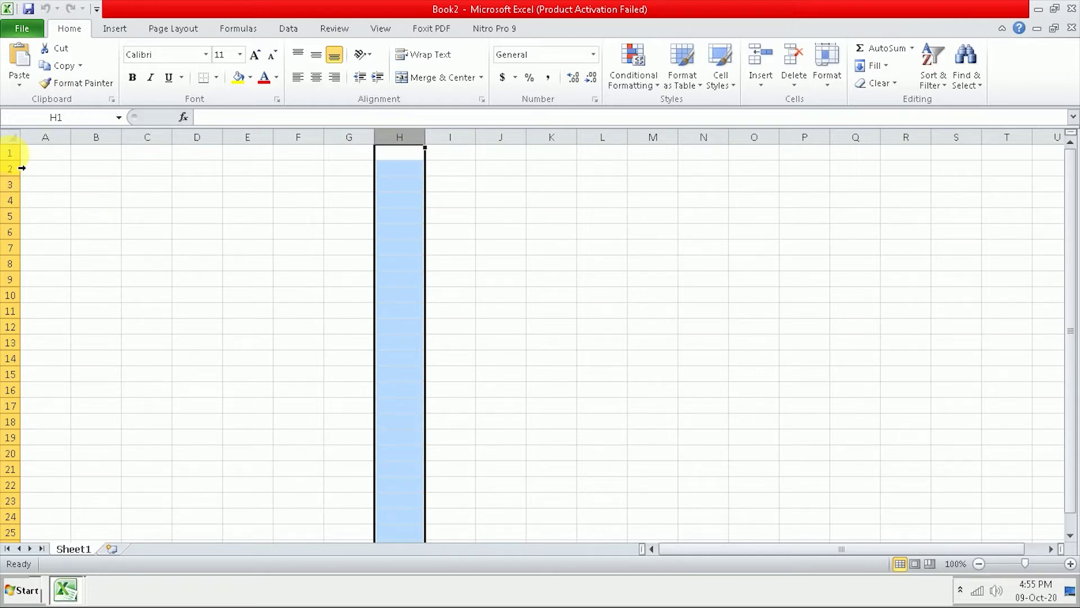
click(17, 153)
click(16, 168)
click(16, 184)
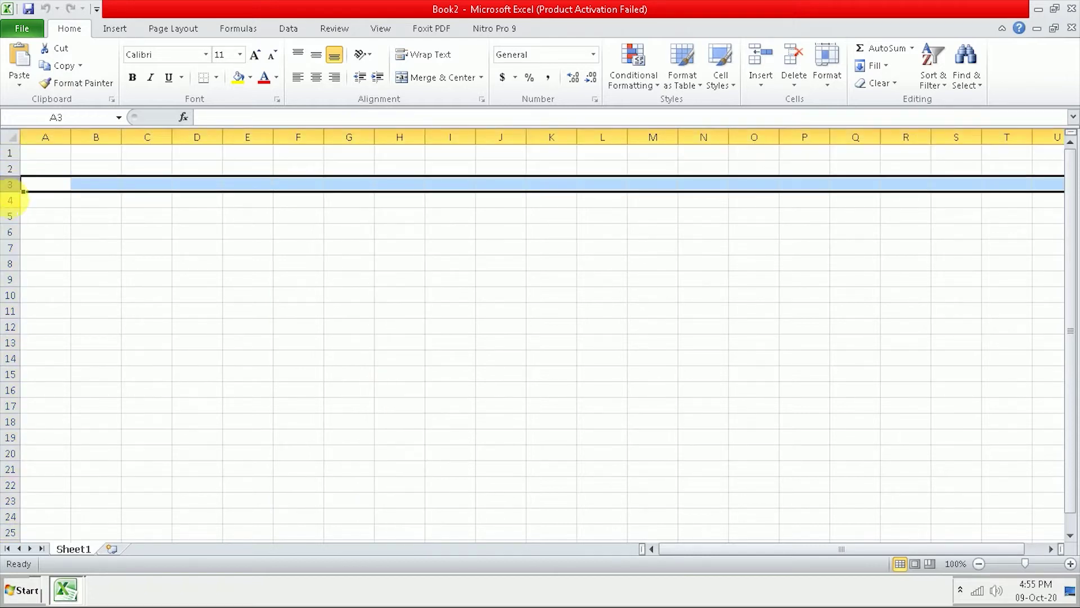
click(17, 200)
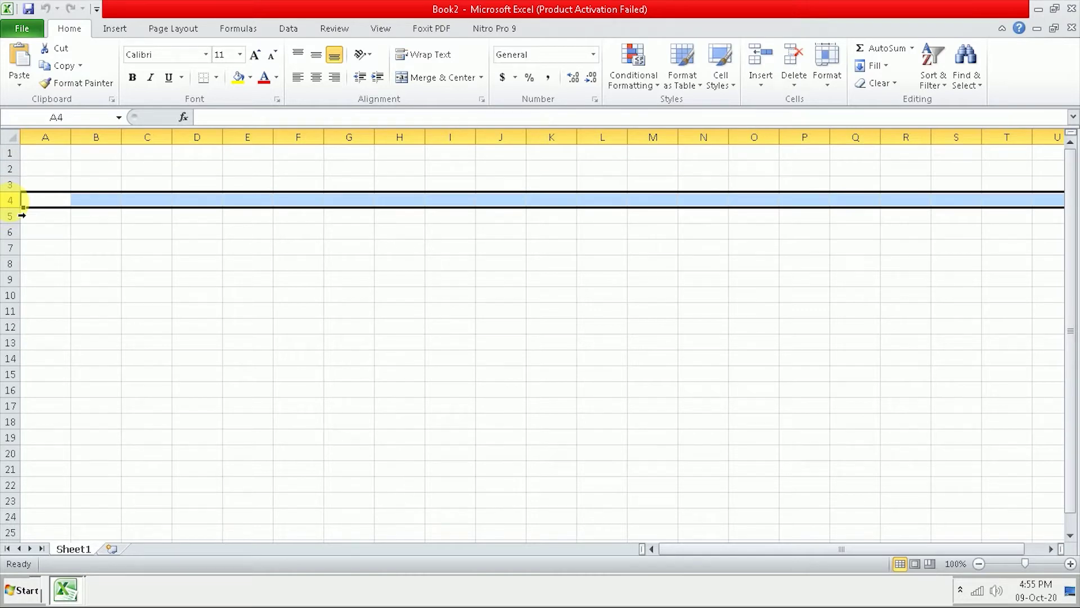
click(162, 138)
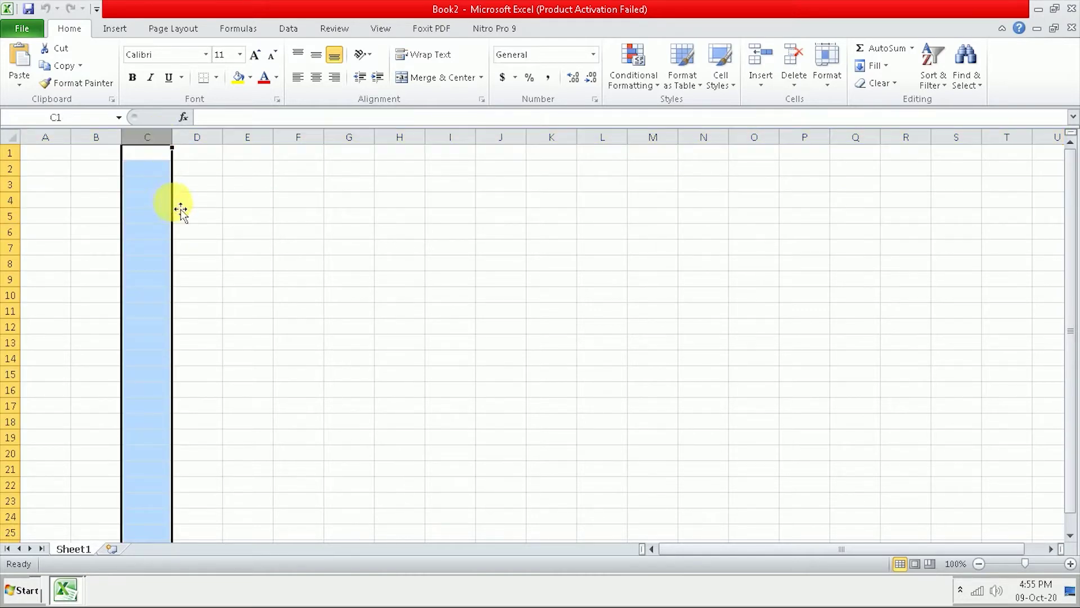
click(232, 236)
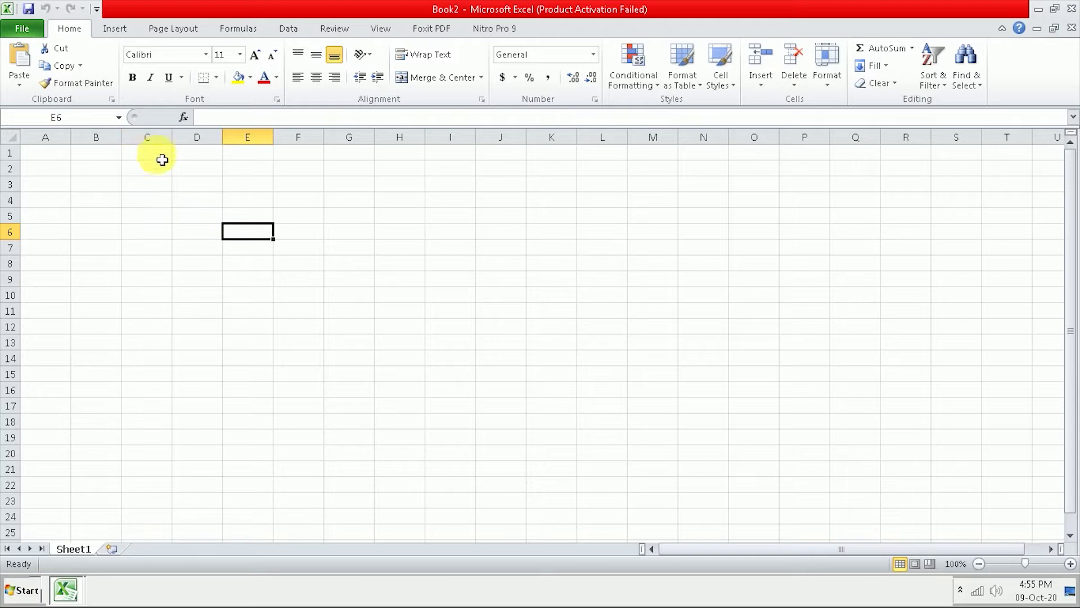
click(157, 186)
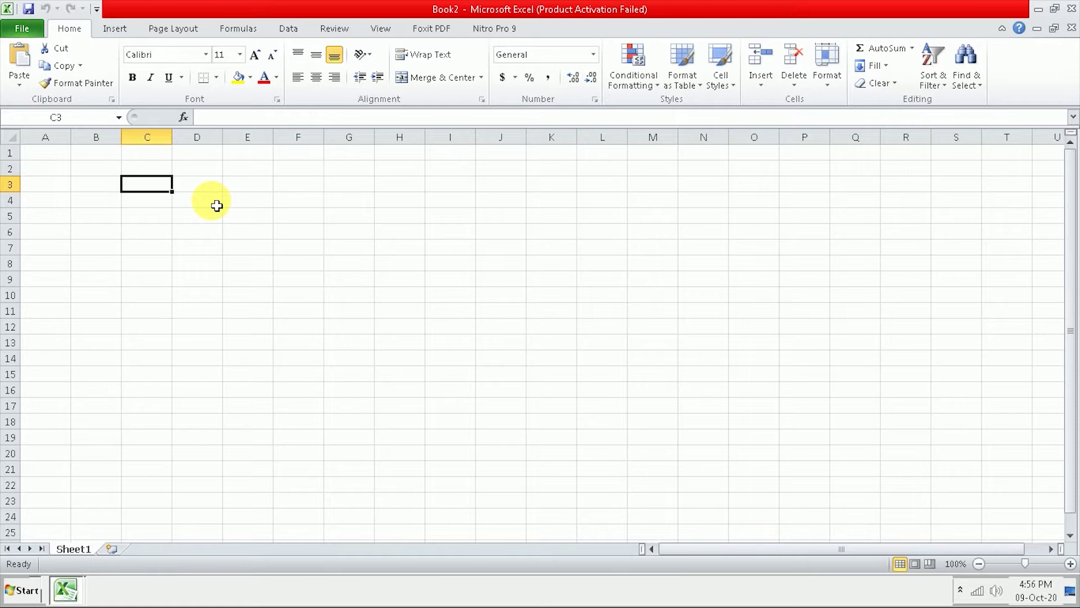
click(67, 158)
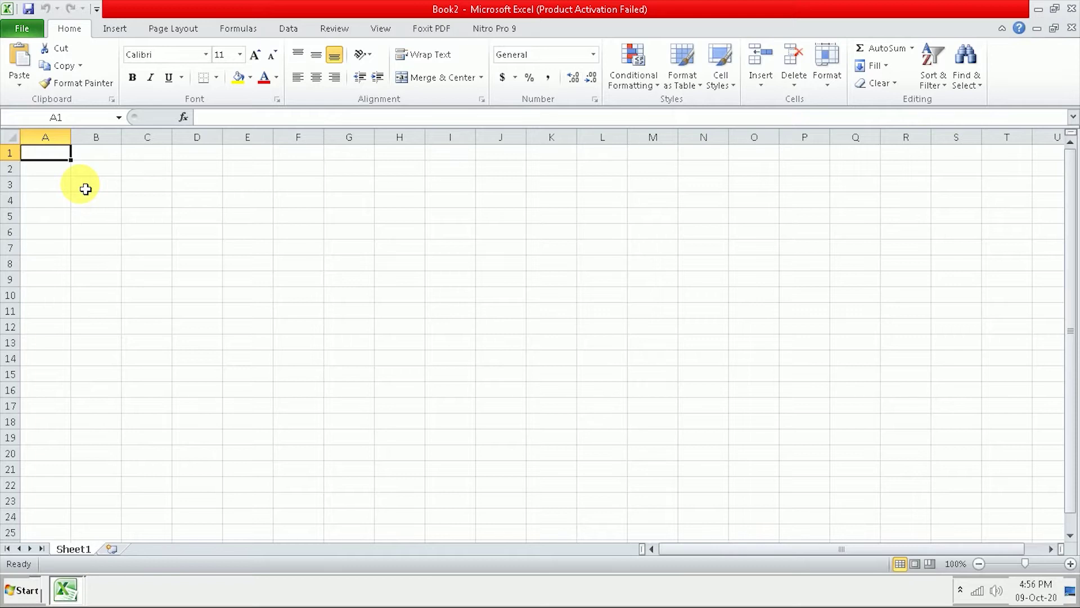
text(1)
Fill A1:A22 with the numbers 1 to 22 from a 1, 2 starting pair.
key(Return)
text(2)
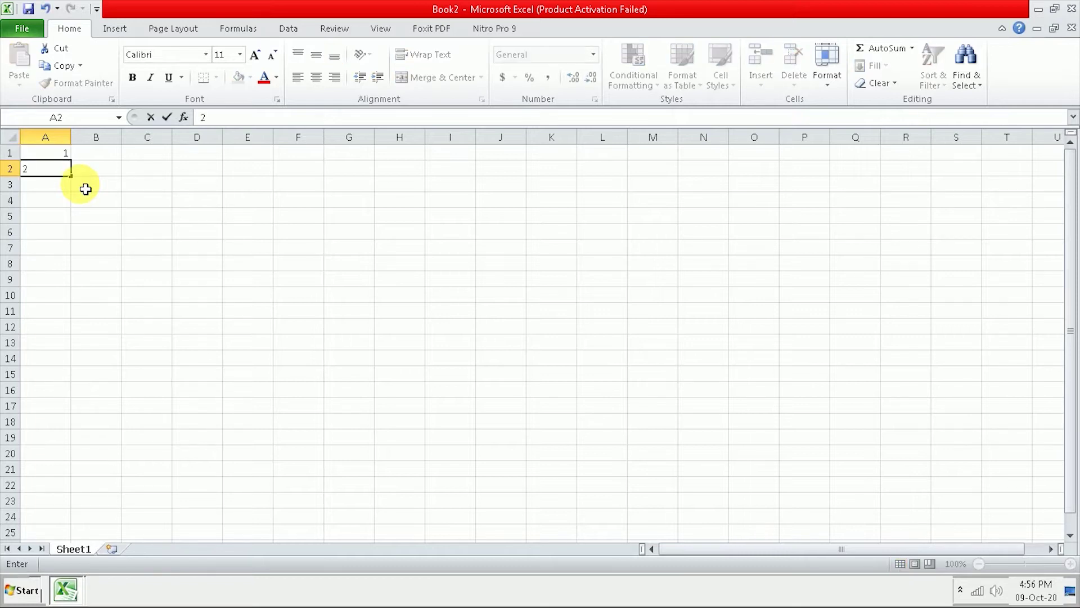
click(86, 243)
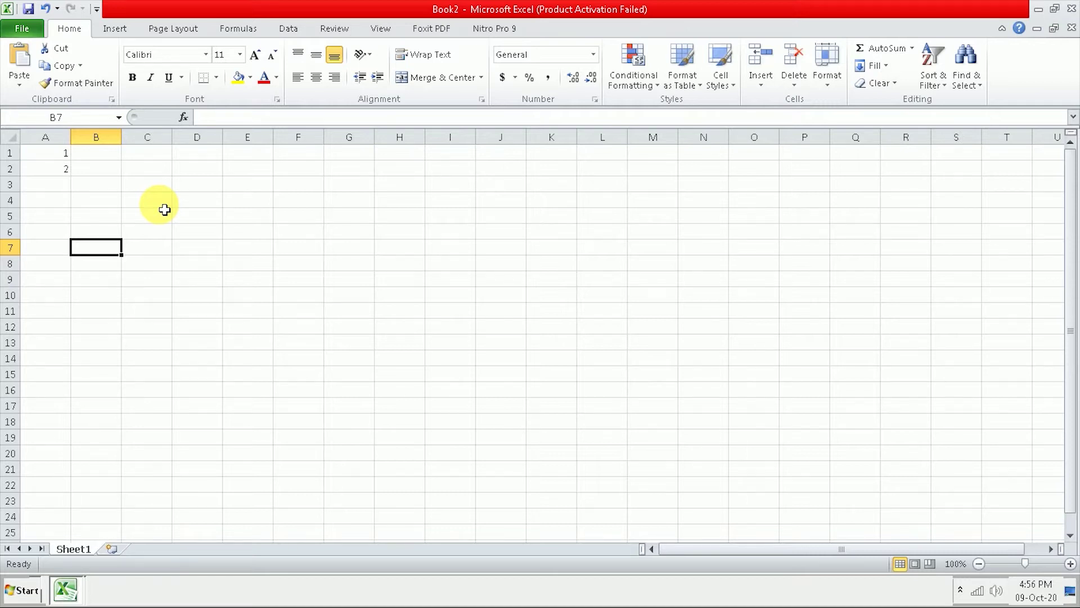
click(50, 156)
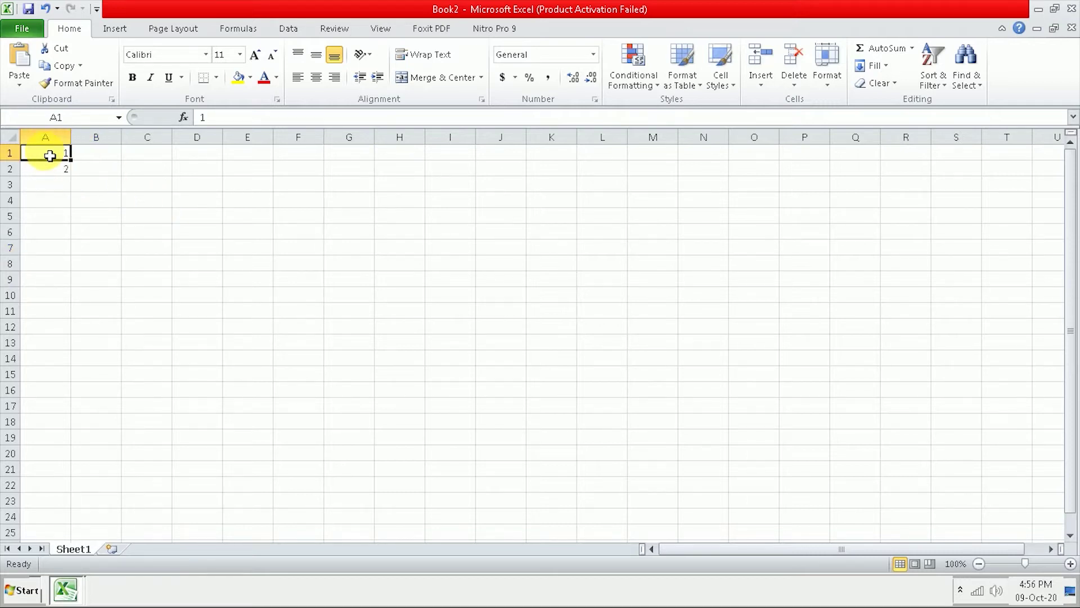
drag(50, 155, 50, 167)
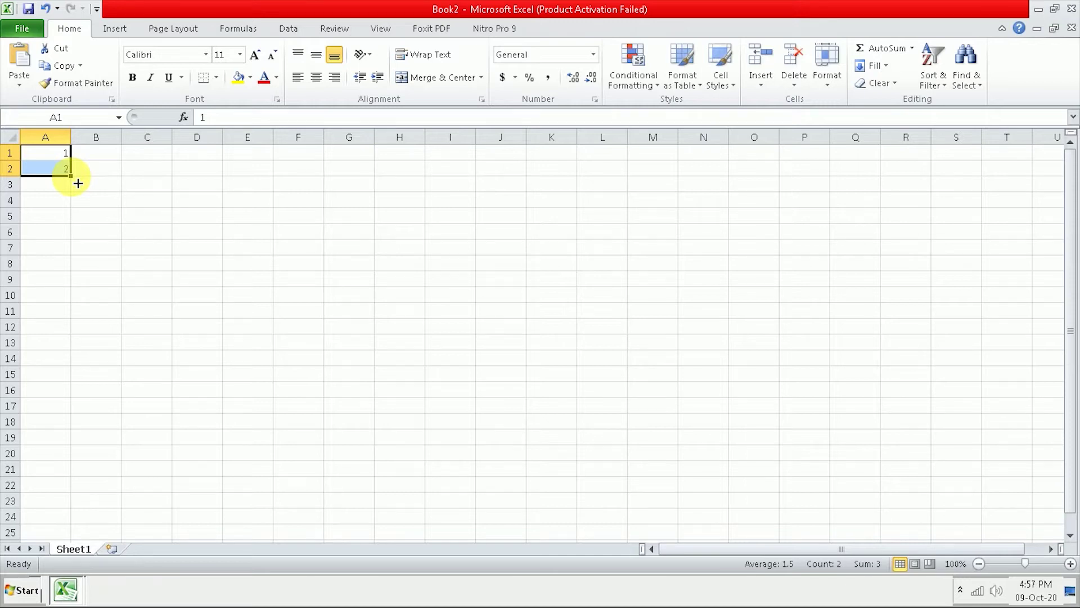
drag(77, 183, 79, 489)
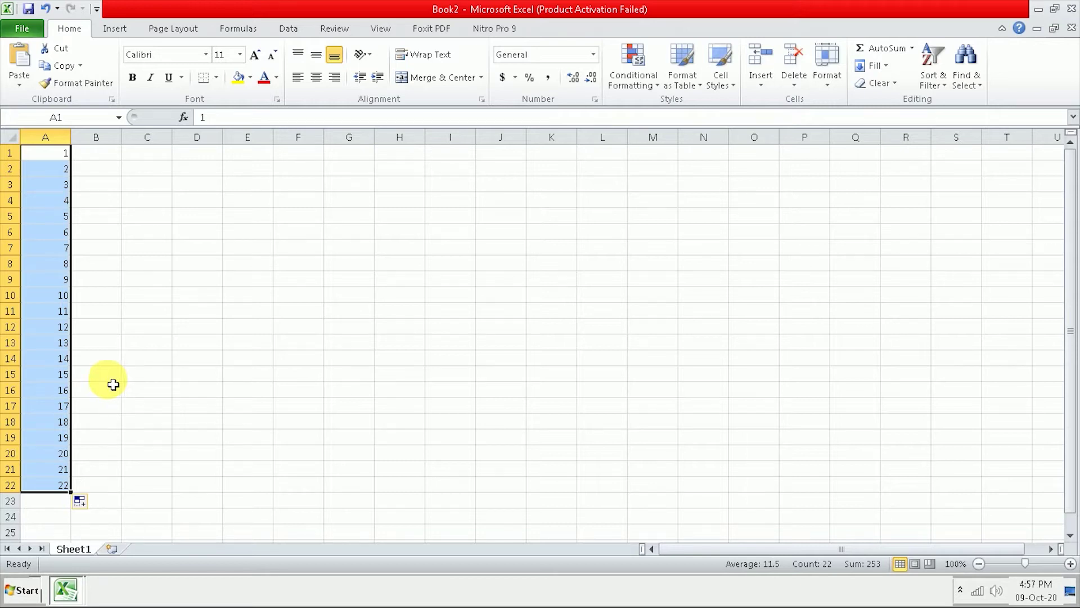
Fill B1:B21 with 5 to 105 in steps of 5.
click(116, 159)
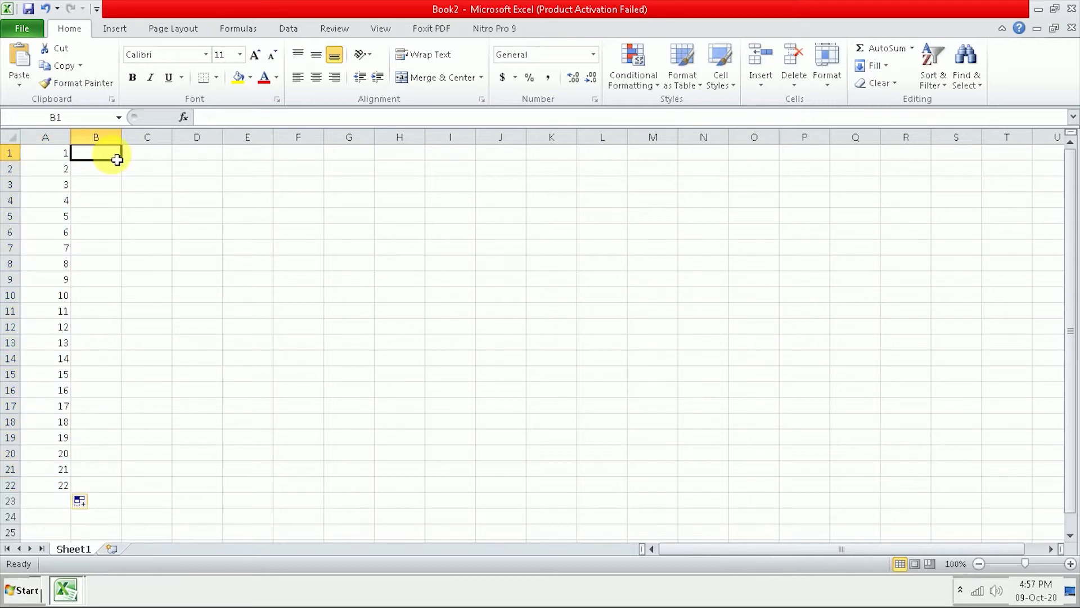
text(1)
text(5)
key(Return)
text(10)
click(145, 247)
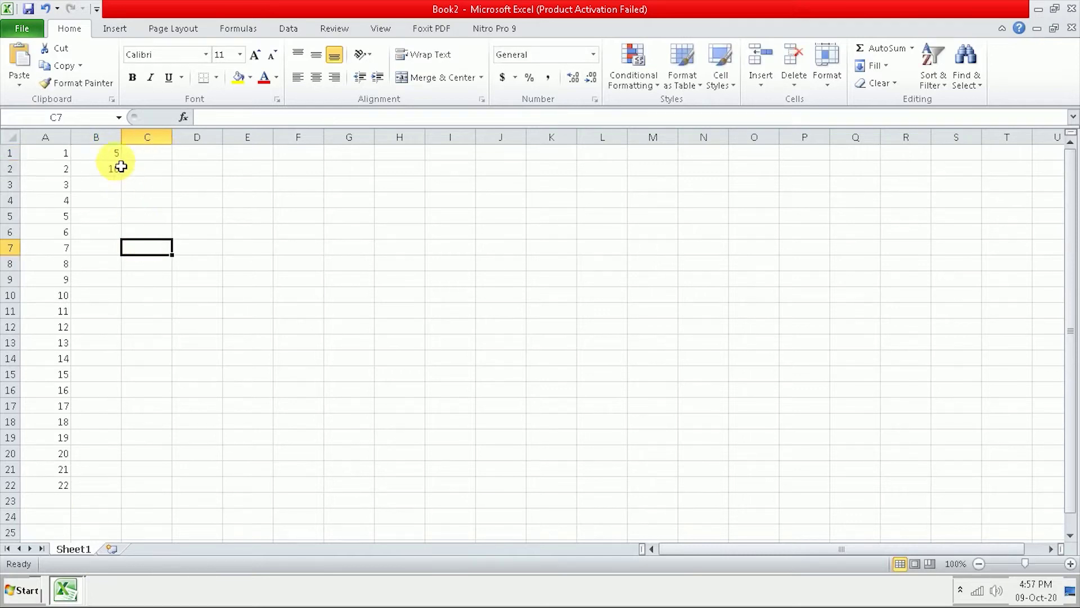
drag(109, 154, 110, 170)
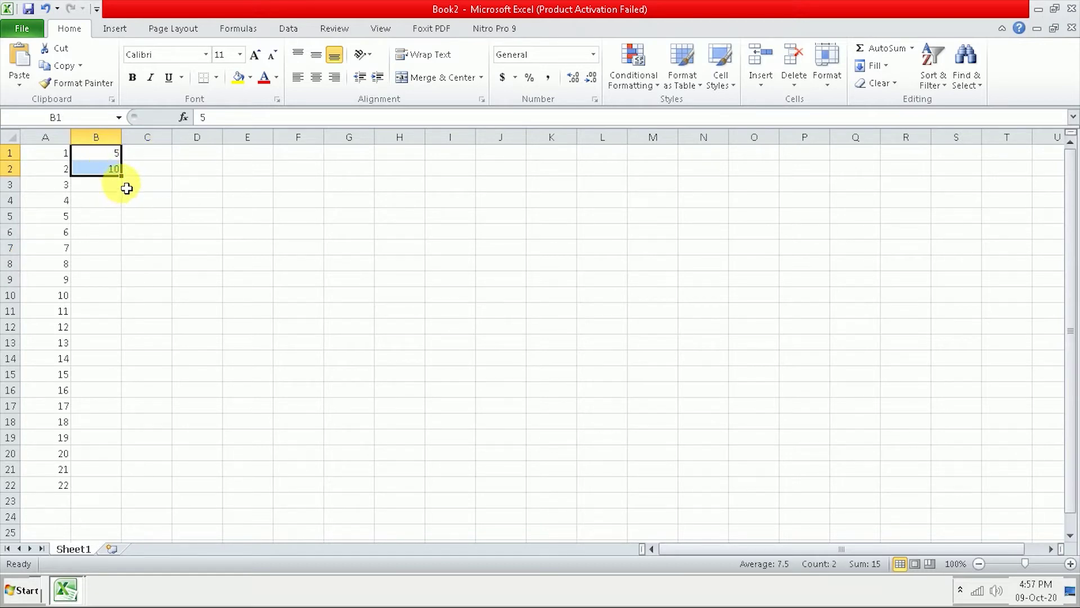
drag(128, 183, 216, 469)
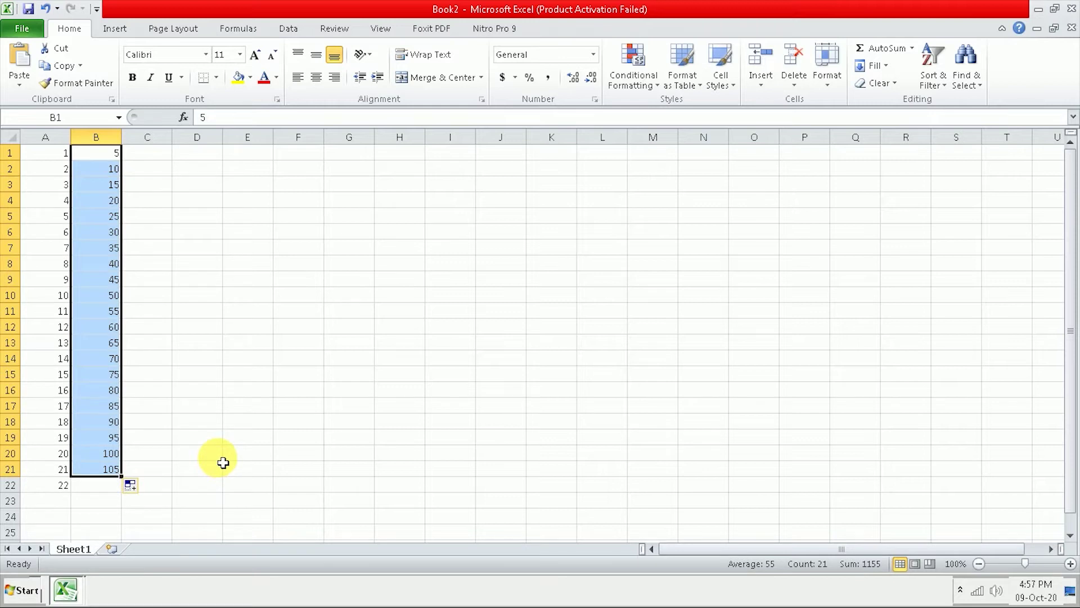
click(160, 155)
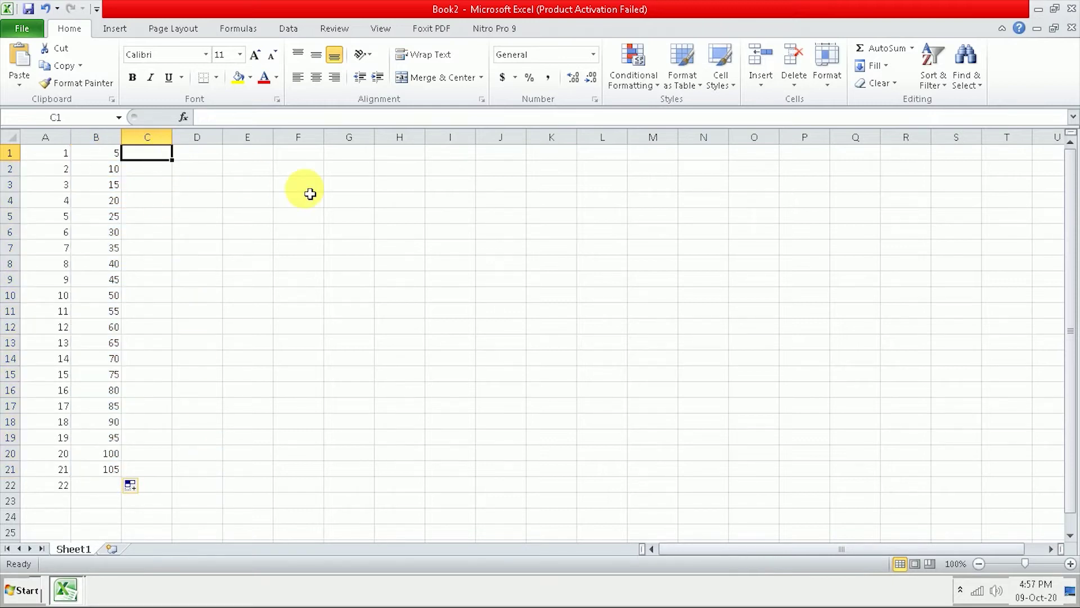
Create a month series from july in C1:C17 and a weekday series from sunday in E1:E15.
text(j)
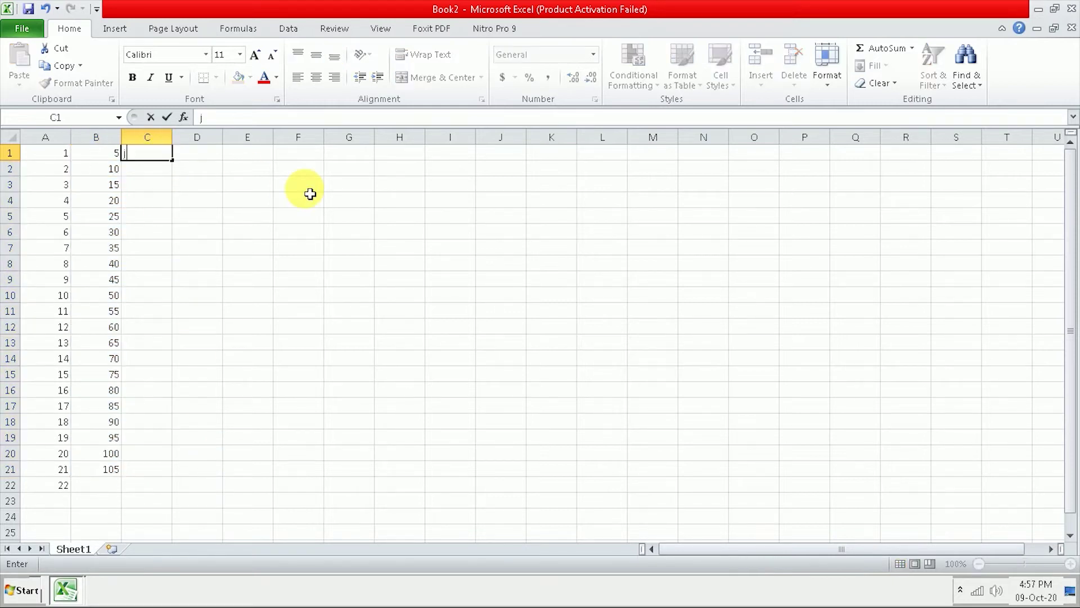
text(uly)
mouse_move(173, 161)
mouse_down()
mouse_move(183, 192)
mouse_move(184, 411)
mouse_up()
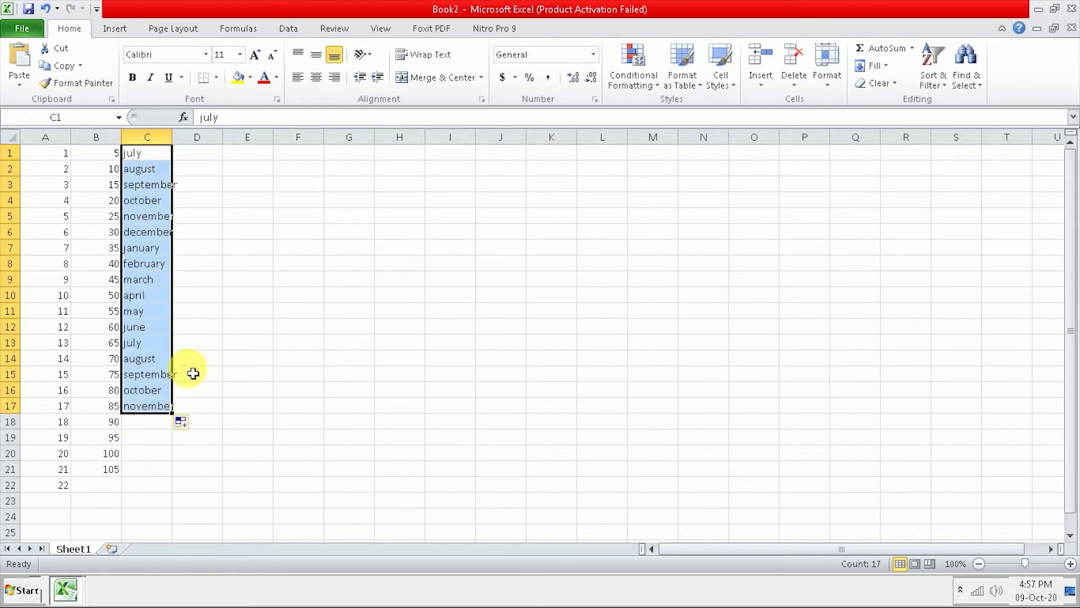
click(244, 157)
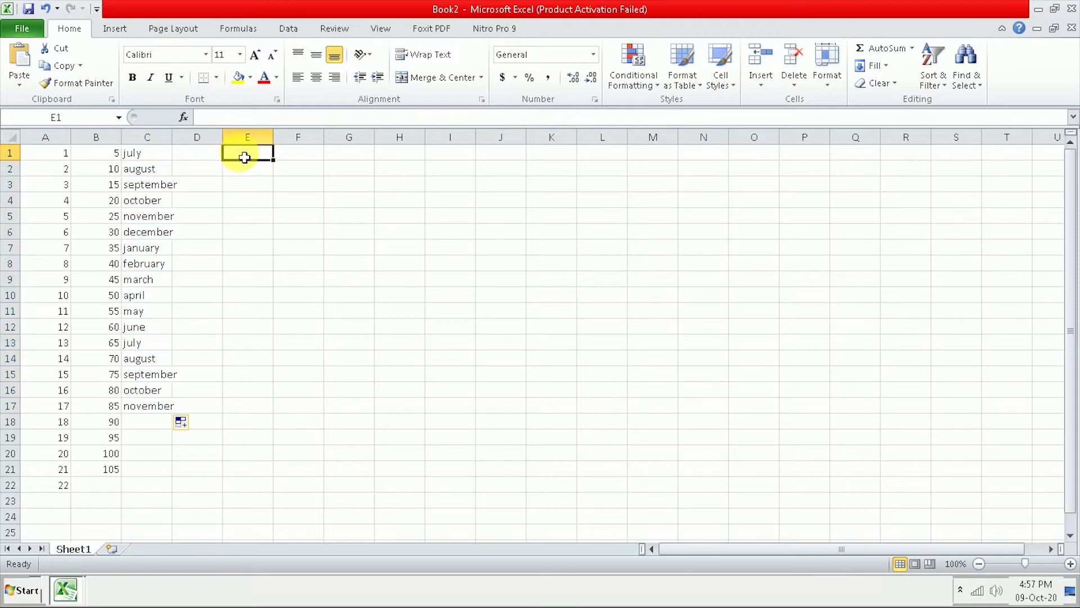
text(s)
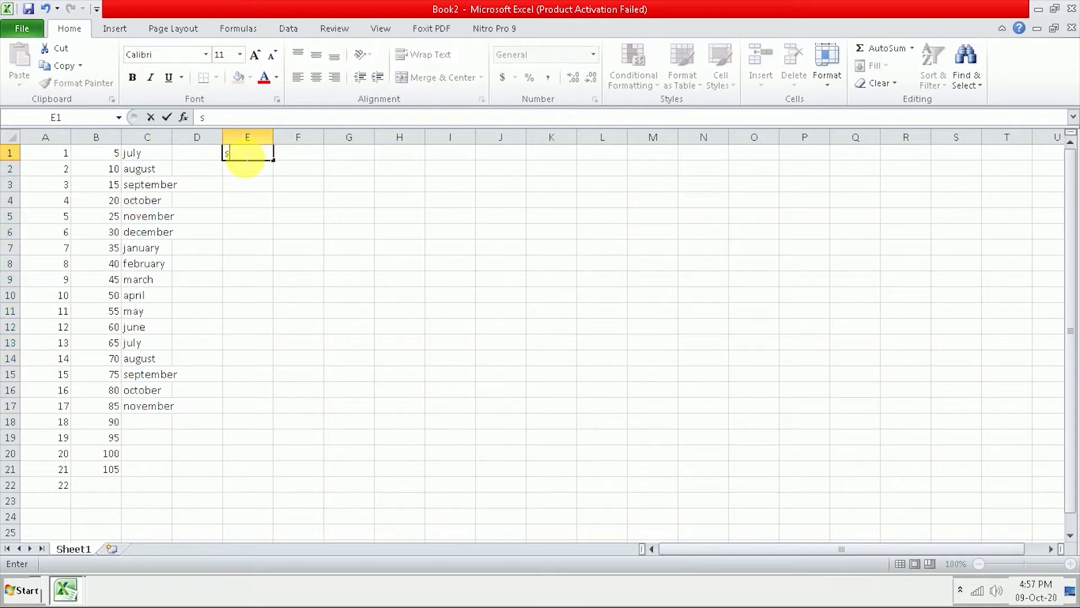
text(unday)
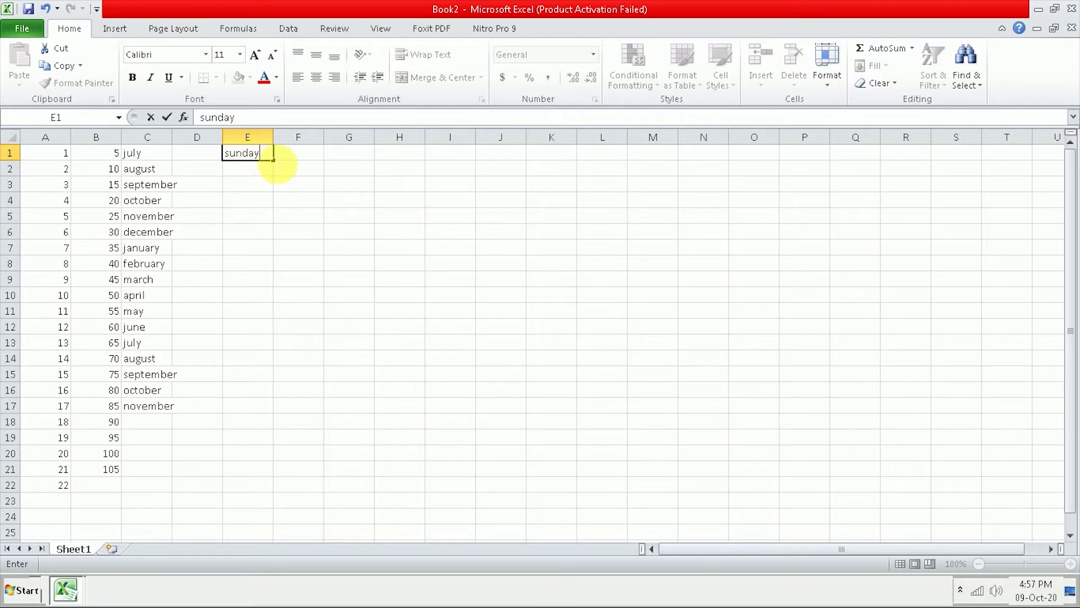
drag(278, 168, 279, 376)
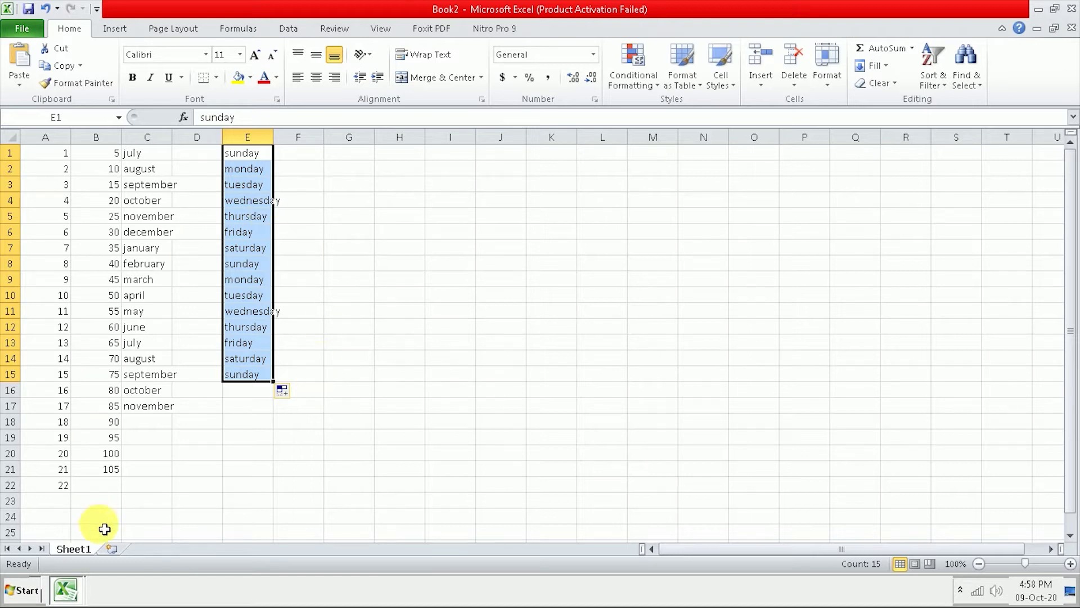
Add four worksheets, Sheet2 to Sheet5, then bring the original banner workbook forward.
click(114, 550)
click(160, 550)
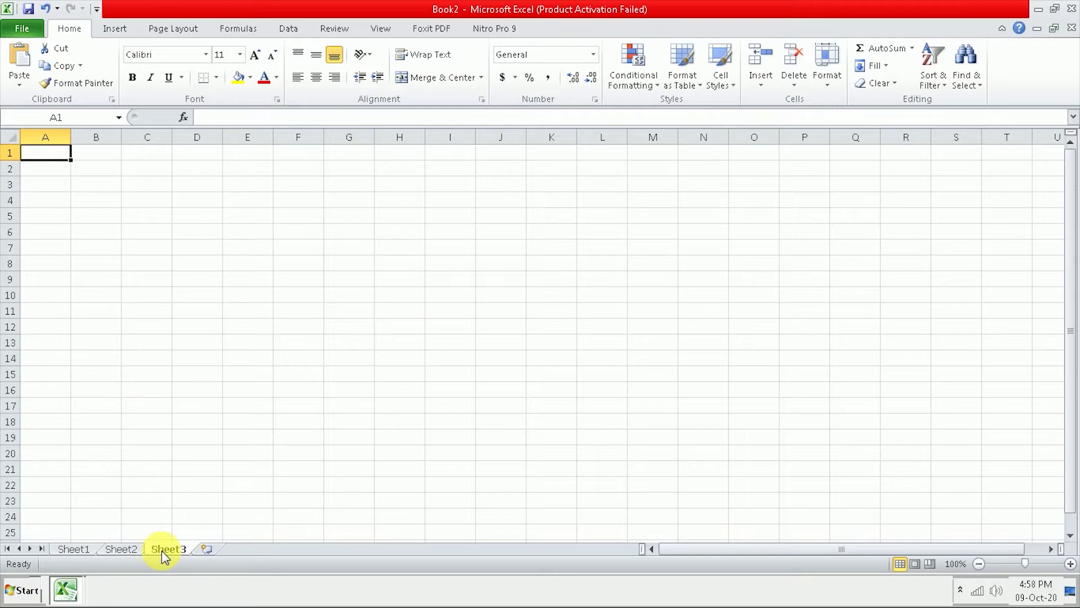
click(211, 550)
click(254, 551)
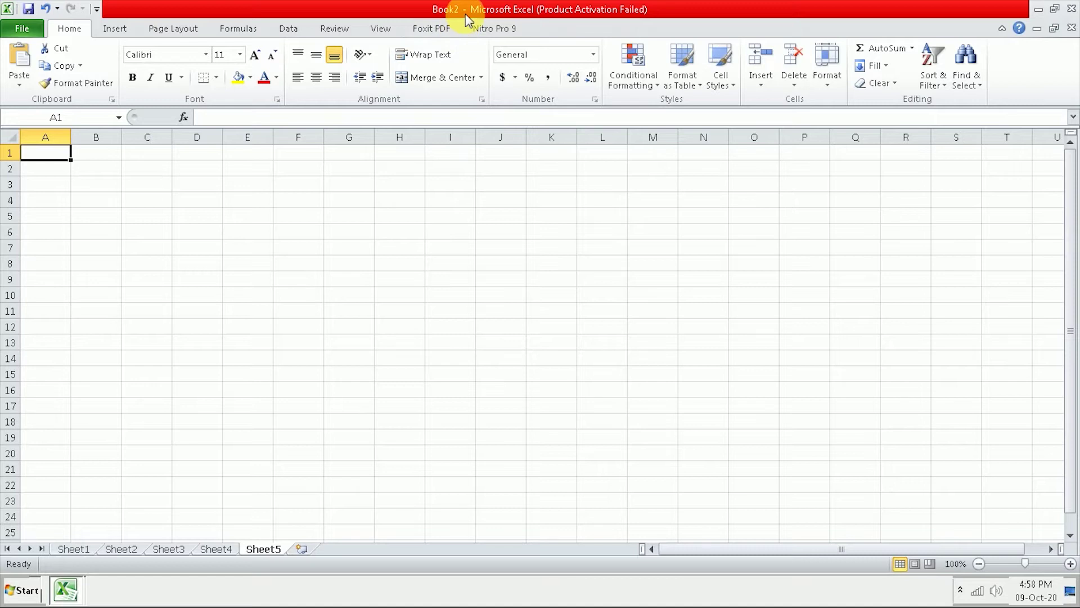
click(66, 587)
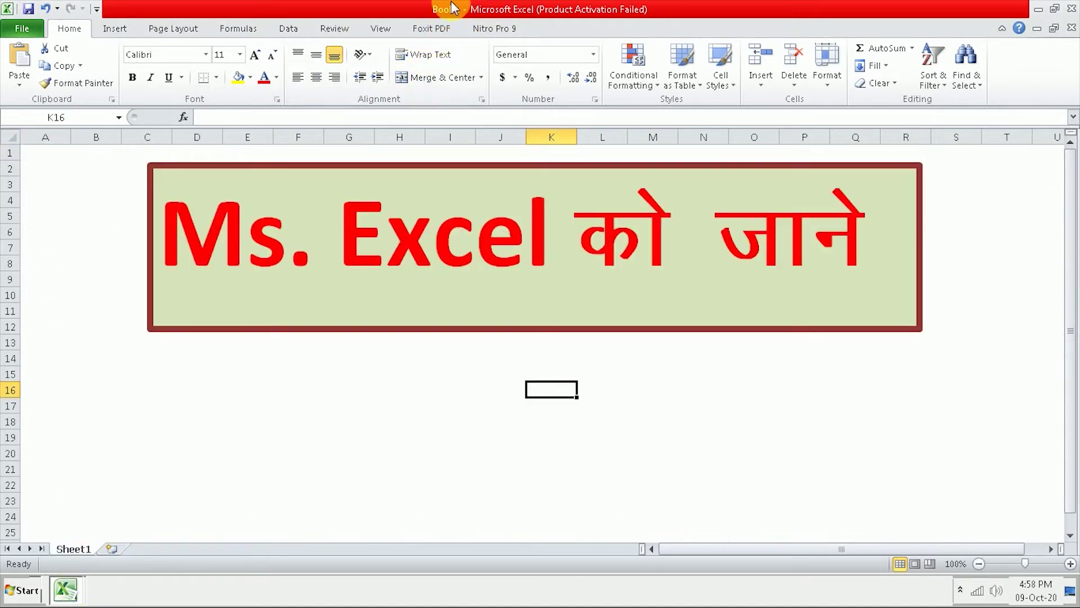
Switch back to the Book2 window from the Excel taskbar button, showing Sheet5.
click(66, 587)
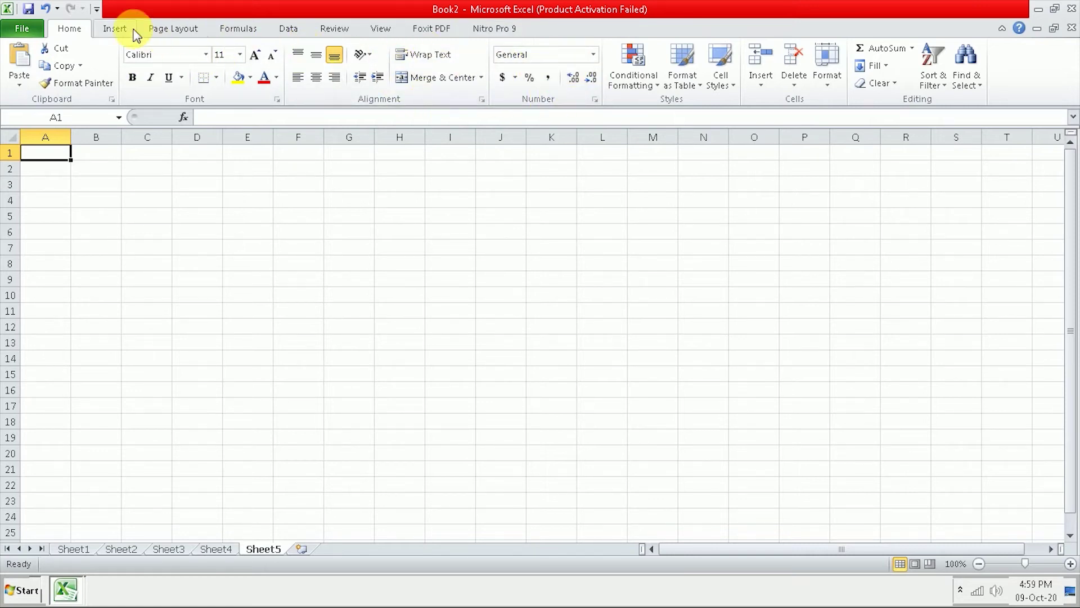
Go through the Insert and Page Layout ribbons, then select cell B3.
click(105, 28)
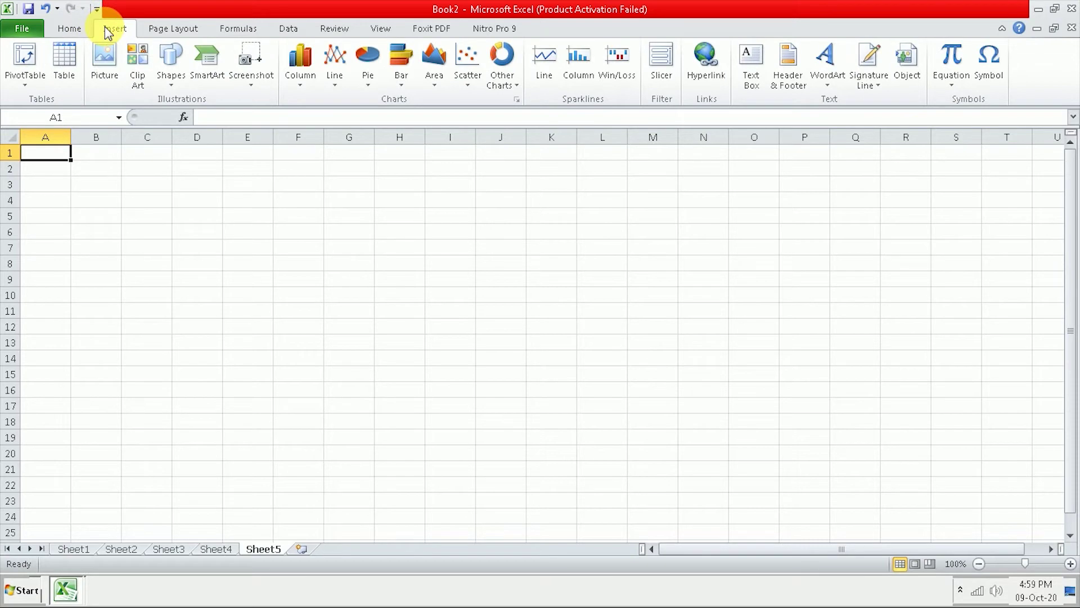
click(170, 34)
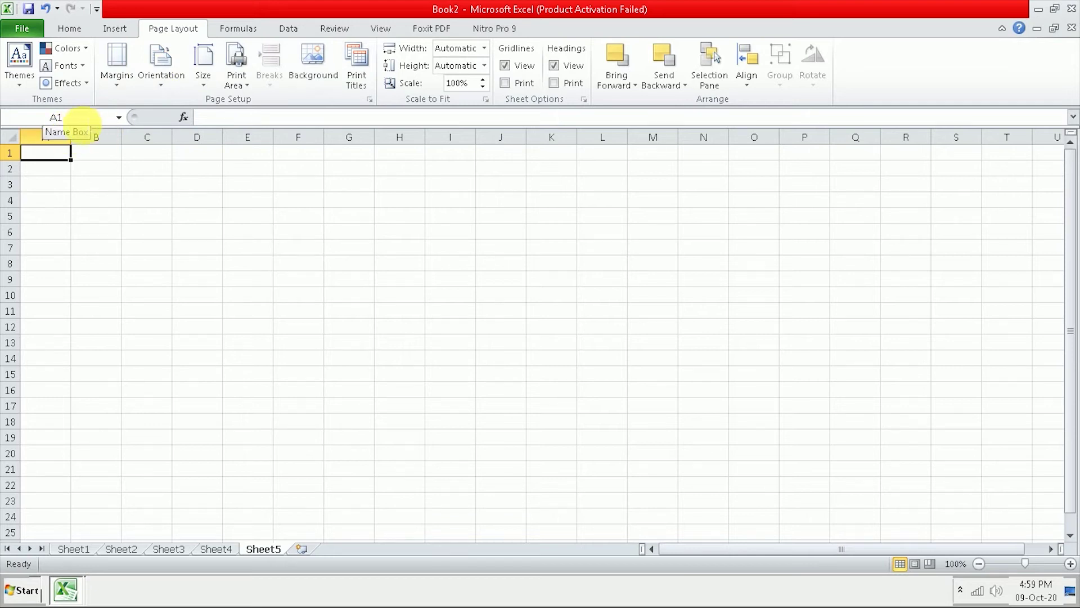
click(106, 191)
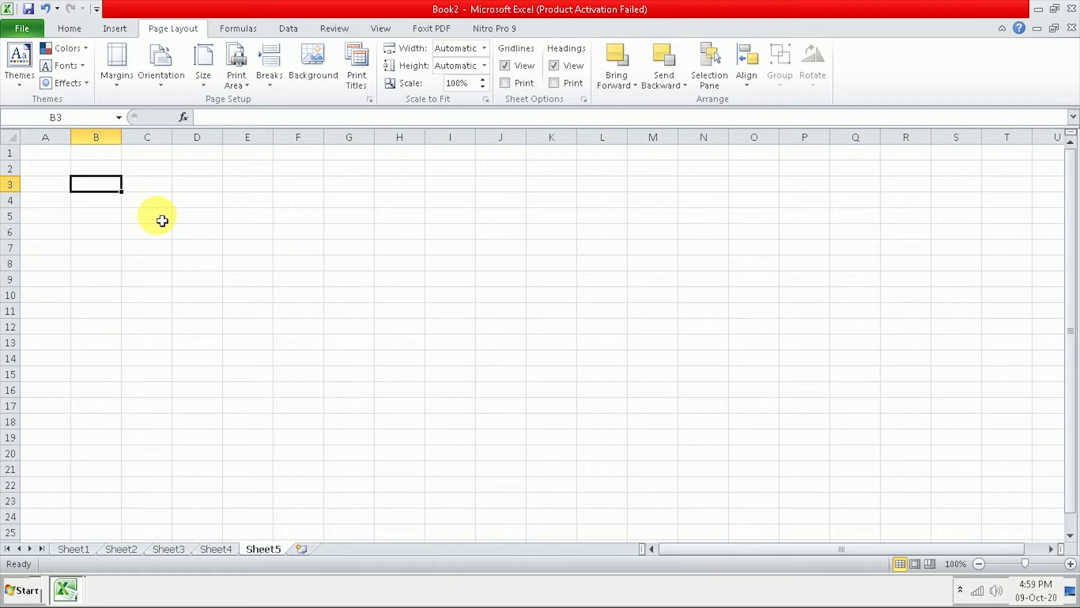
Enter 123 in B3, then select column E, rows 1 to 3, and cell F10.
text(123)
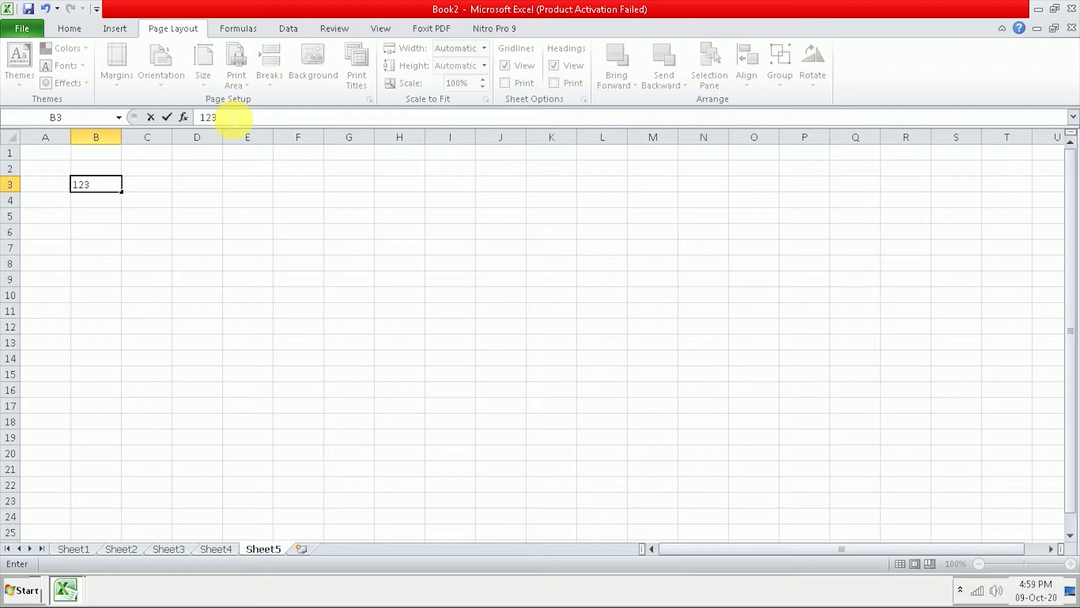
click(256, 296)
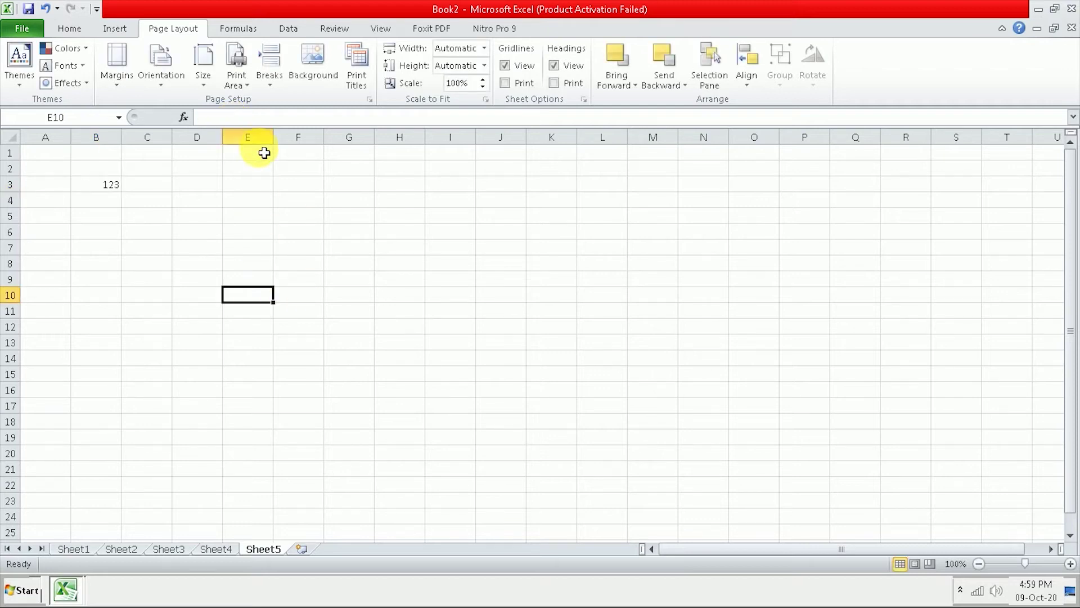
click(258, 139)
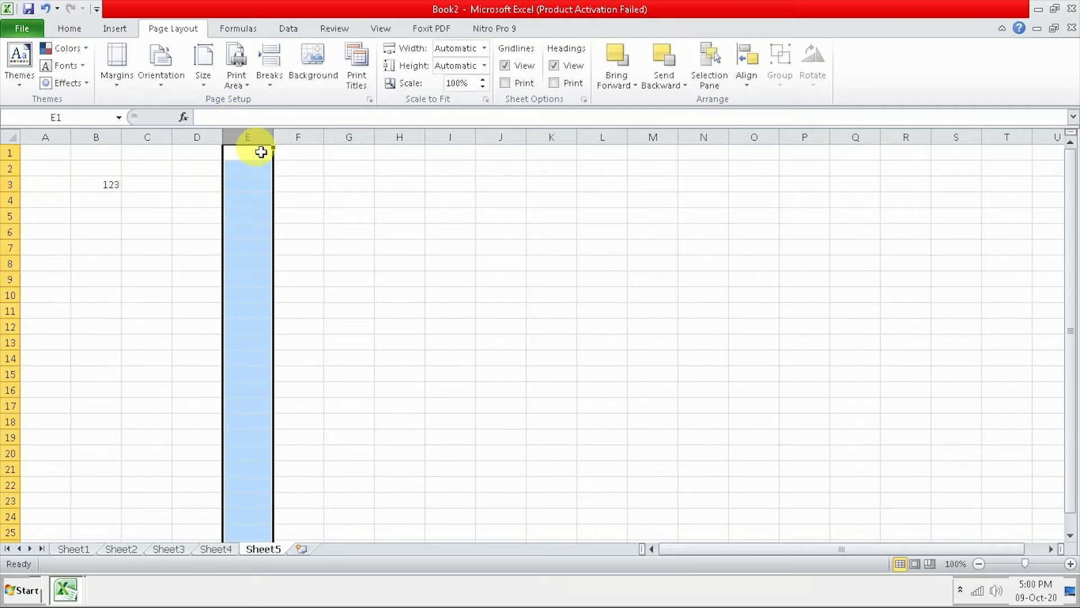
click(10, 153)
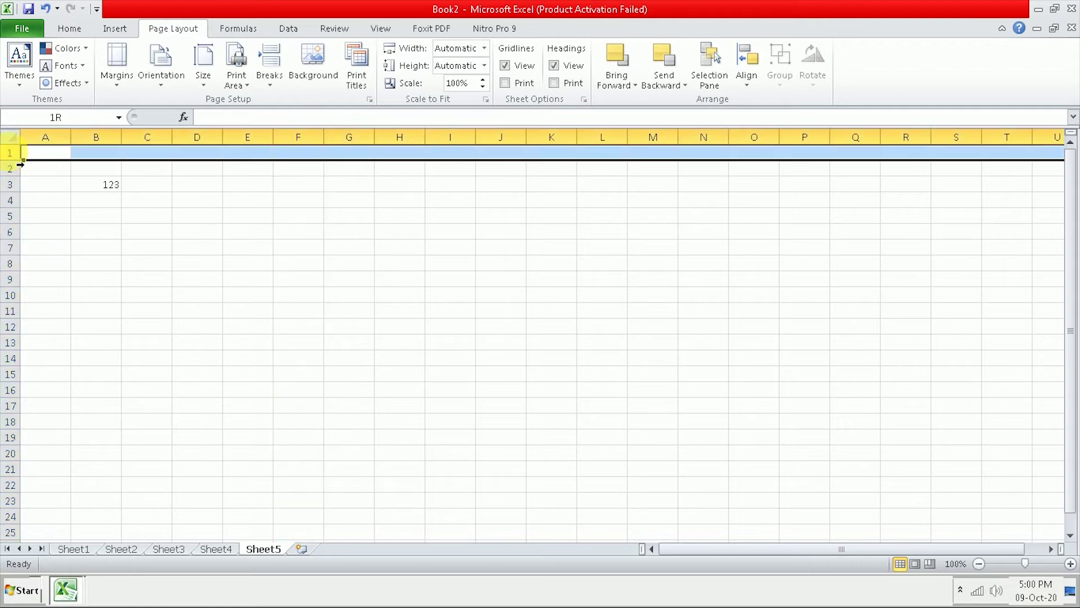
click(10, 168)
click(10, 184)
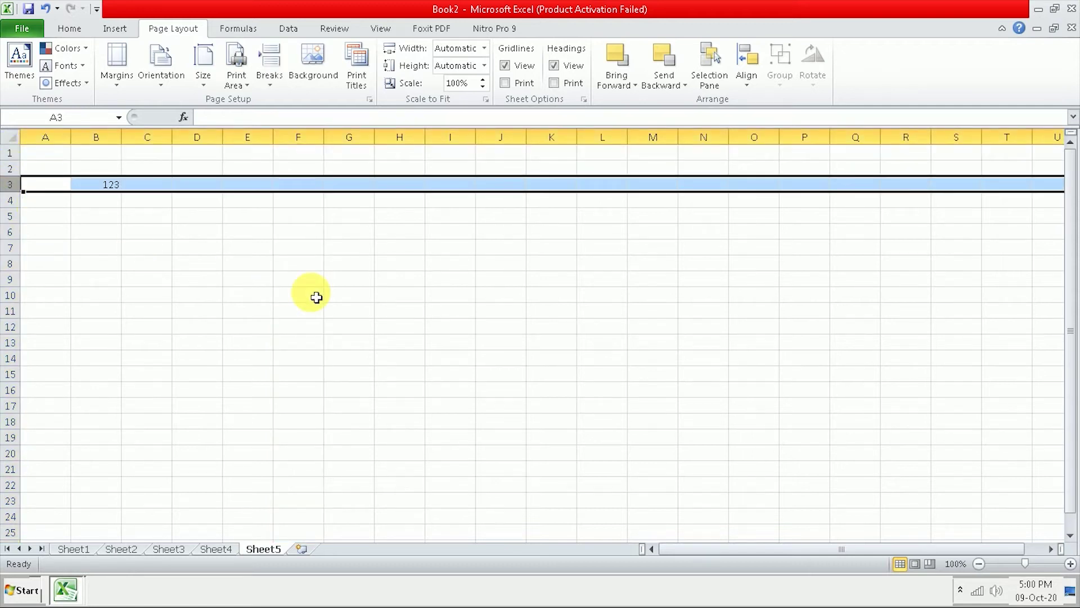
click(316, 299)
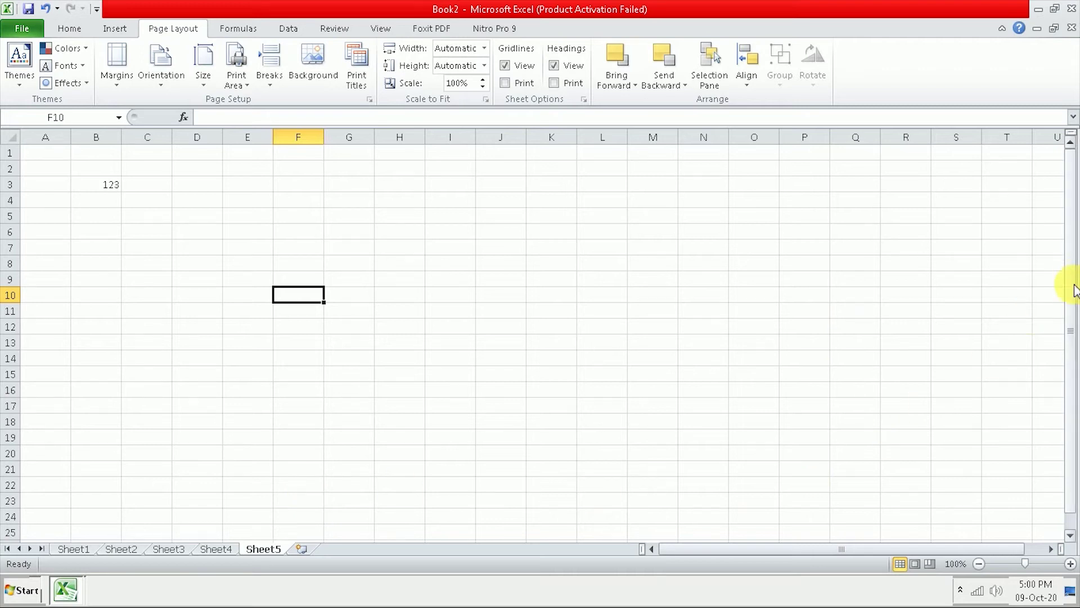
drag(1071, 338, 1069, 535)
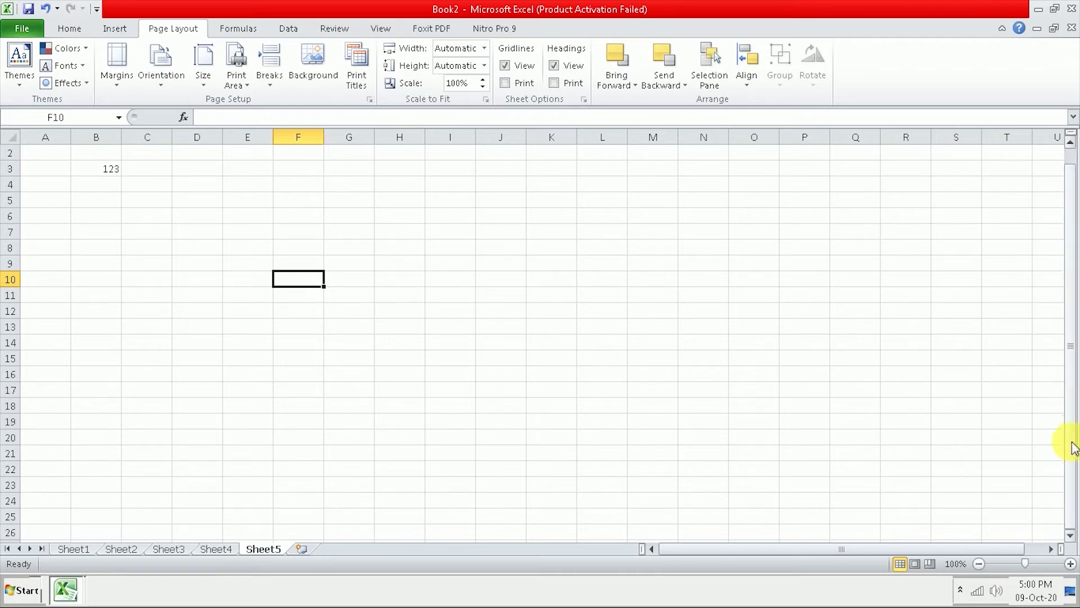
mouse_move(1068, 536)
mouse_down()
mouse_move(1057, 551)
mouse_move(890, 549)
mouse_up()
click(1051, 548)
drag(1072, 388, 1072, 337)
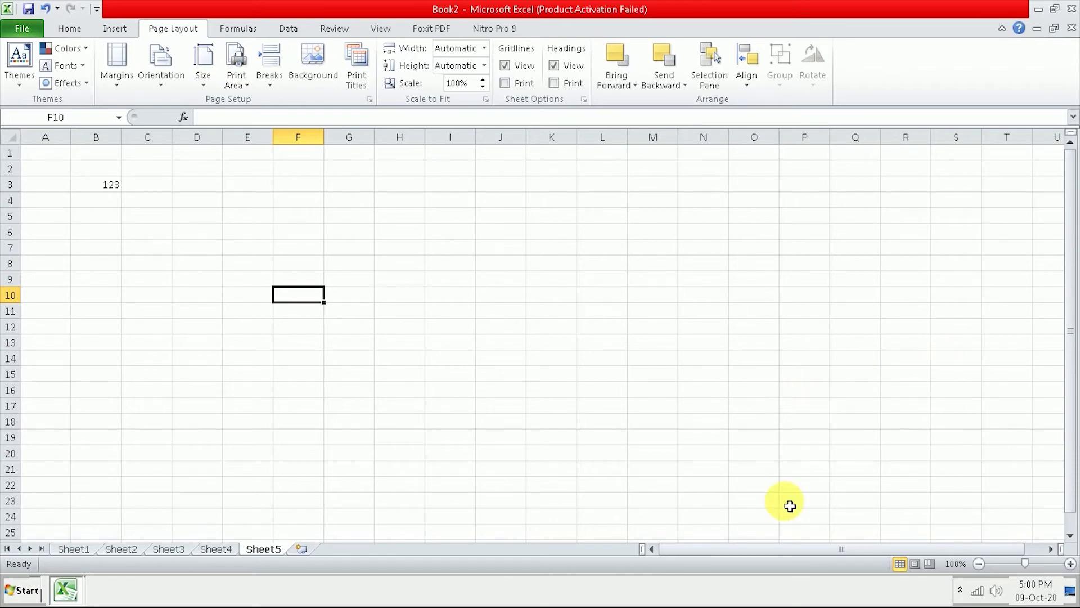
click(980, 566)
click(980, 565)
click(980, 566)
click(980, 566)
click(1070, 564)
click(1070, 564)
click(1071, 564)
click(1070, 564)
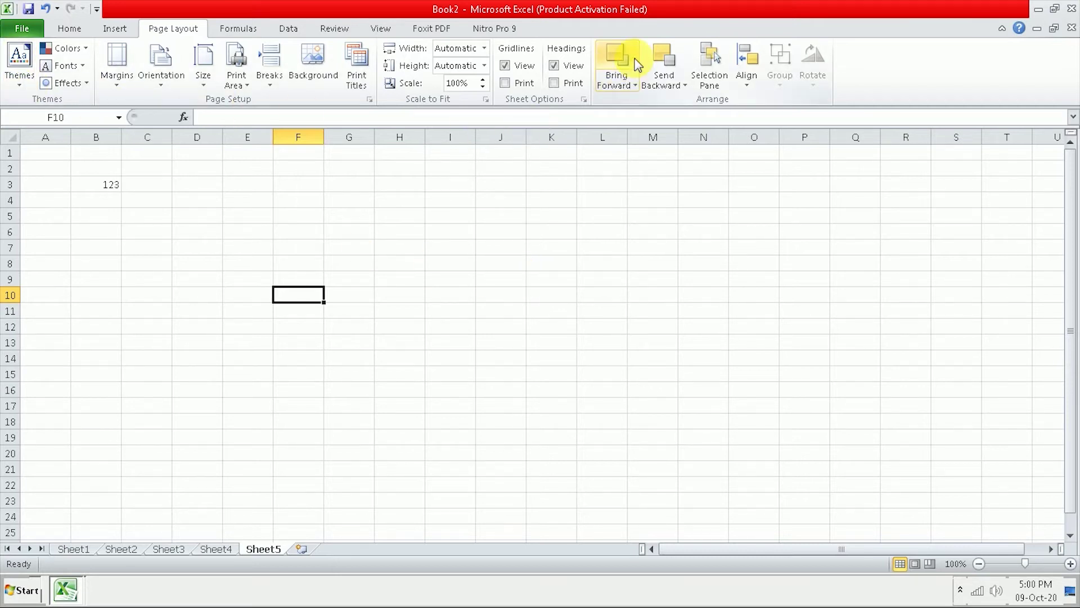
Return to the Home ribbon, select cell F7, and widen column F slightly.
click(70, 29)
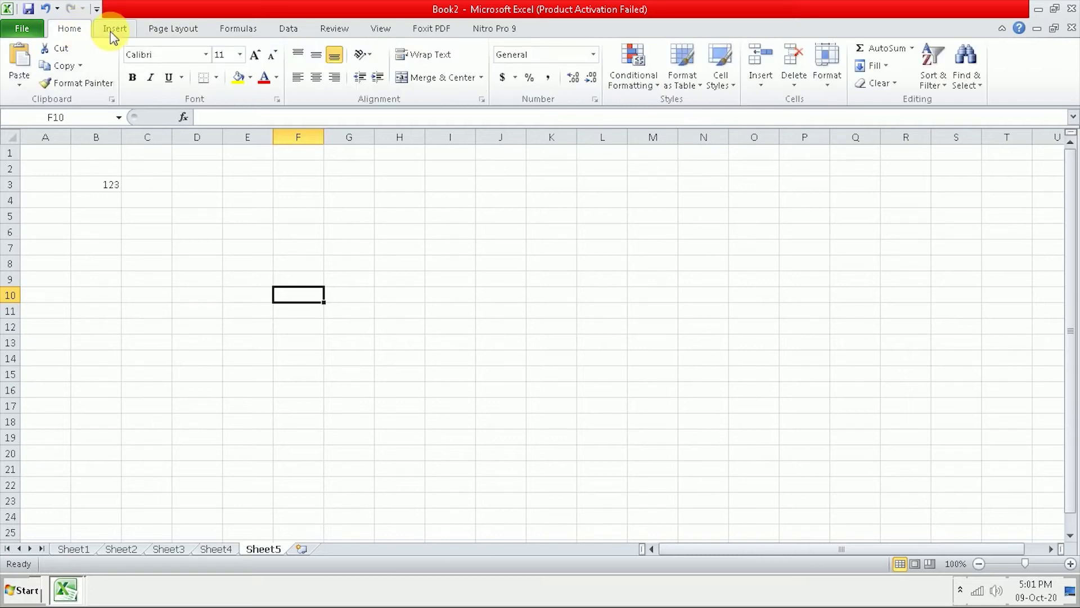
click(113, 29)
click(74, 29)
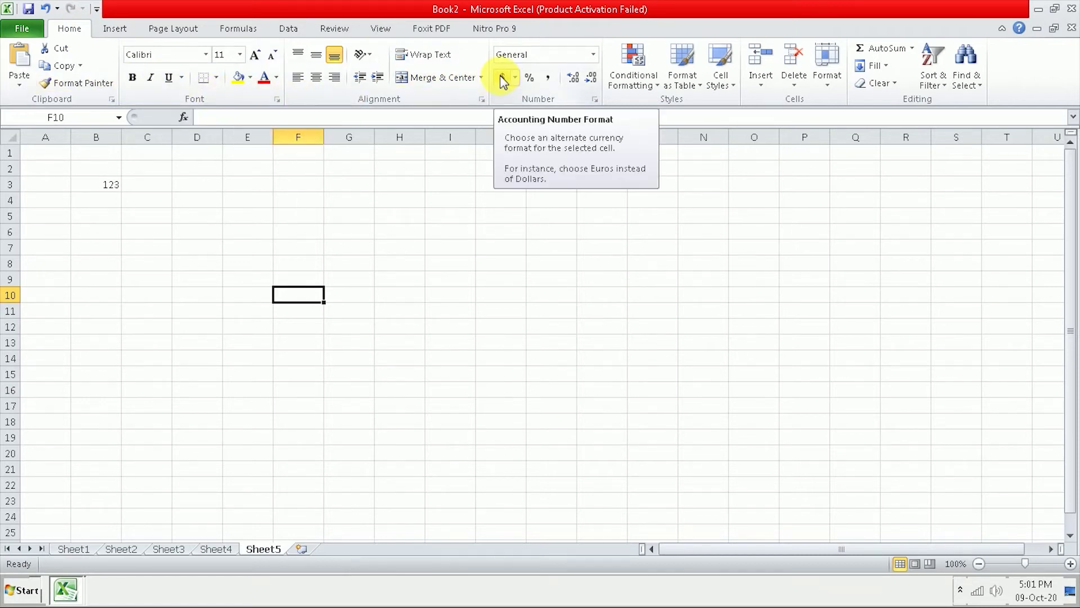
click(300, 243)
drag(333, 148, 350, 147)
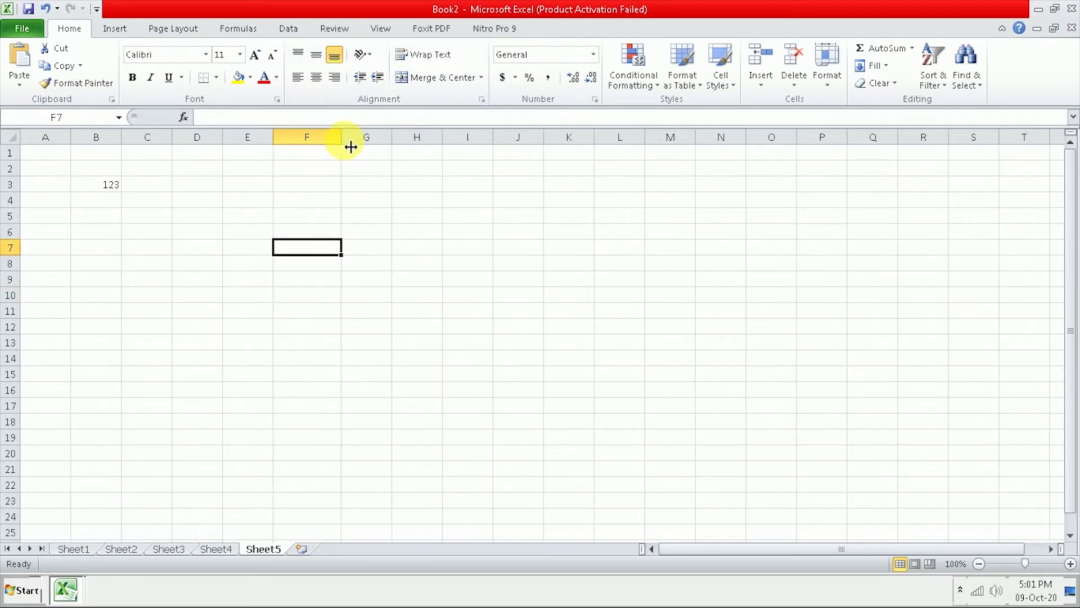
Enter 'fgbcvb' in F7 and format it centred, bold and italic.
text(fgbcvb)
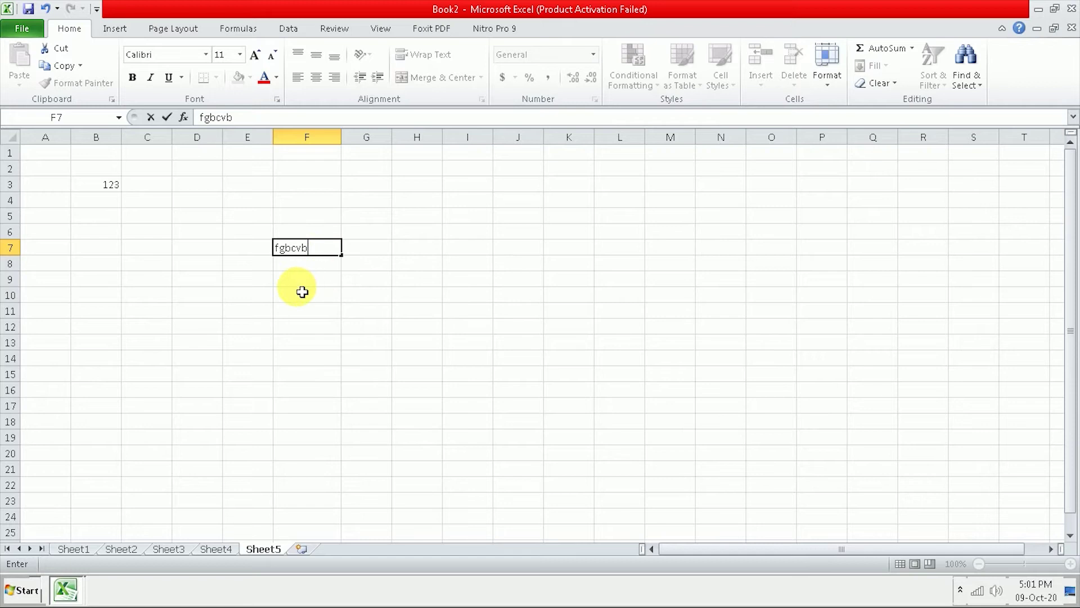
key(Return)
click(320, 251)
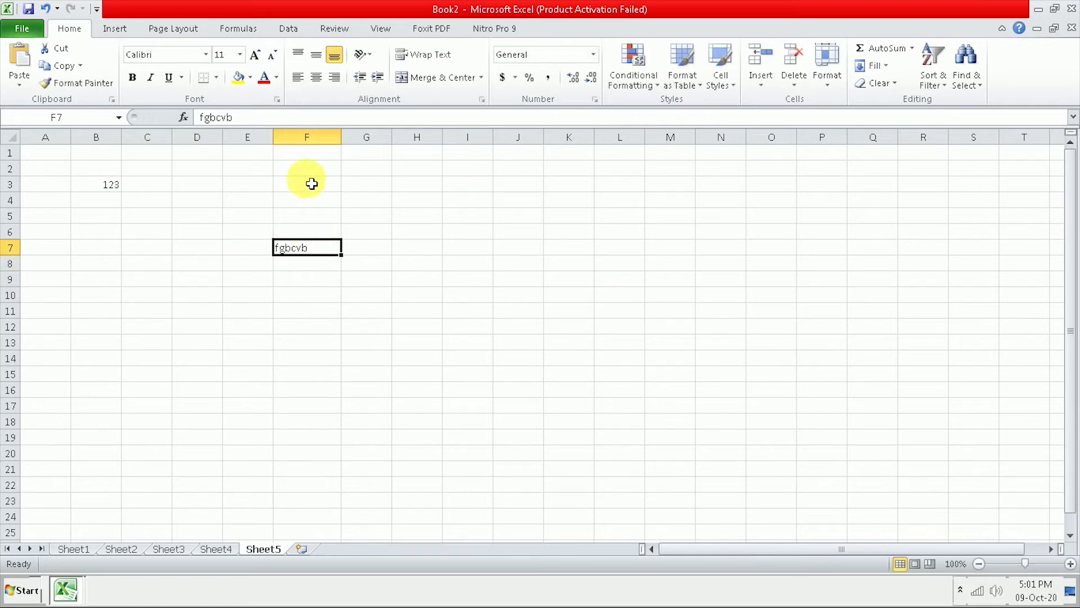
click(317, 76)
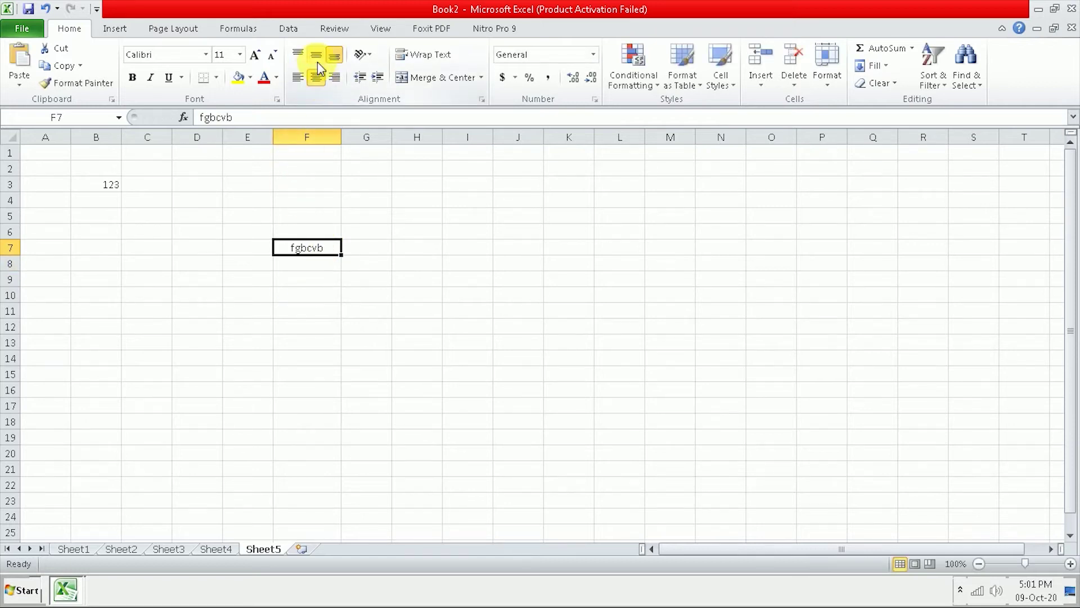
click(135, 79)
click(151, 80)
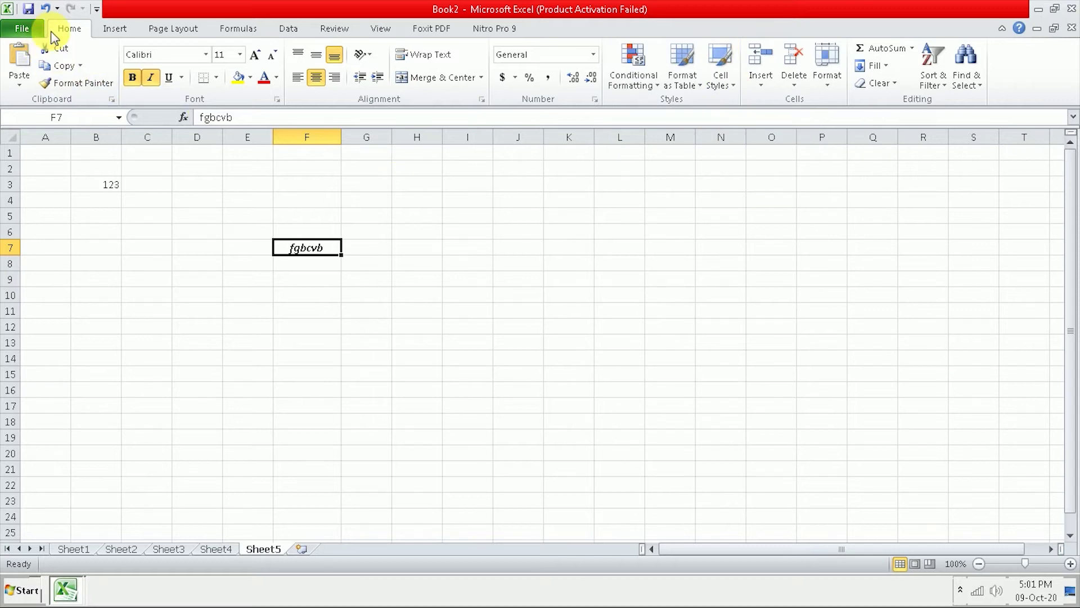
click(115, 30)
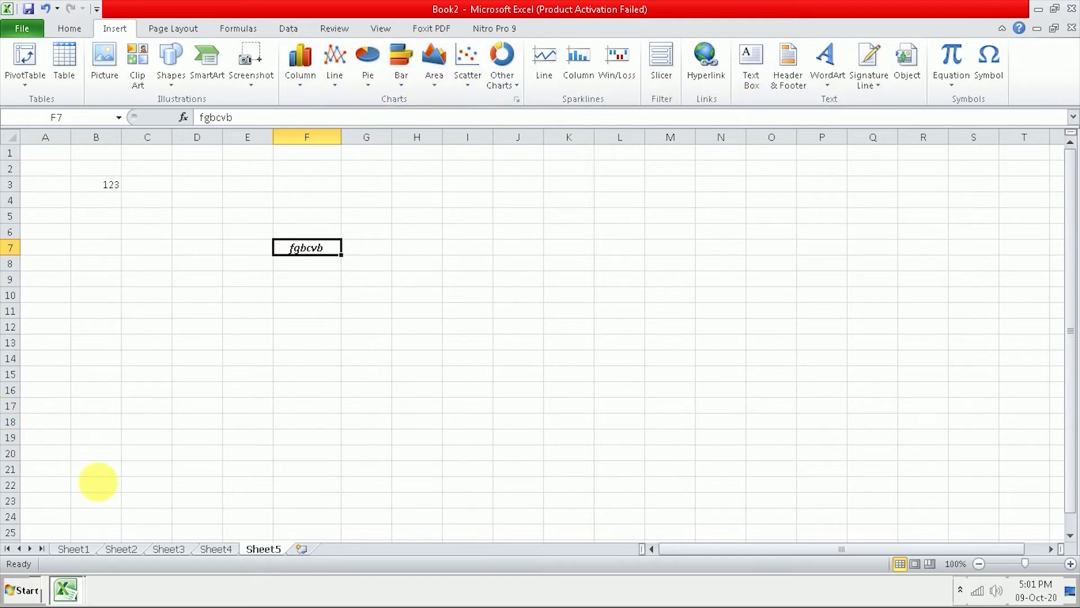
Move from the Page Layout ribbon to the Formulas ribbon's function library.
click(194, 32)
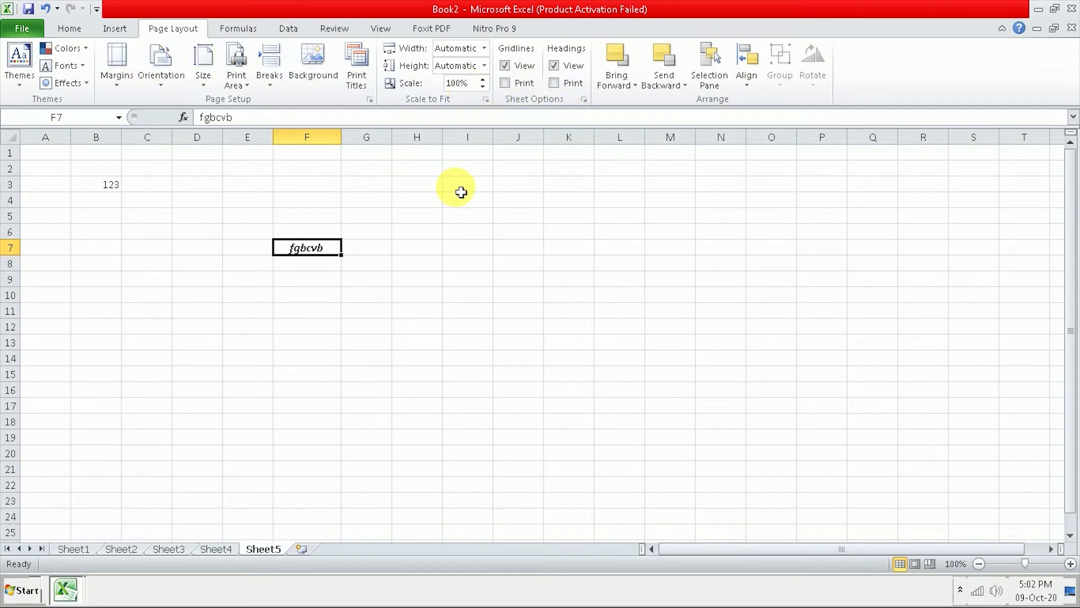
click(235, 28)
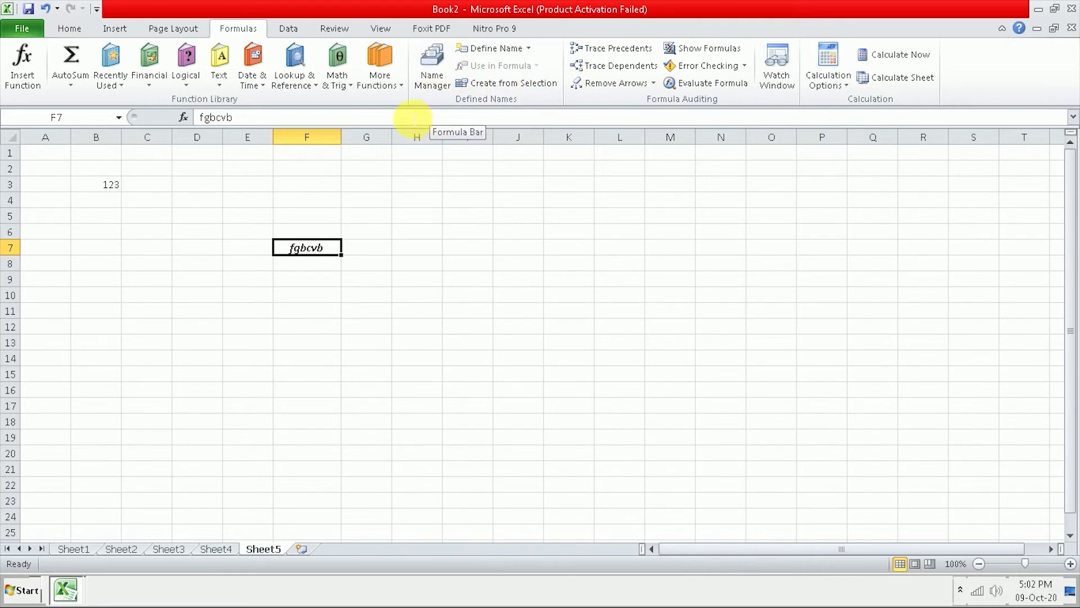
Switch the ribbon from Data through Review to the View tab, then select cell H8.
click(302, 29)
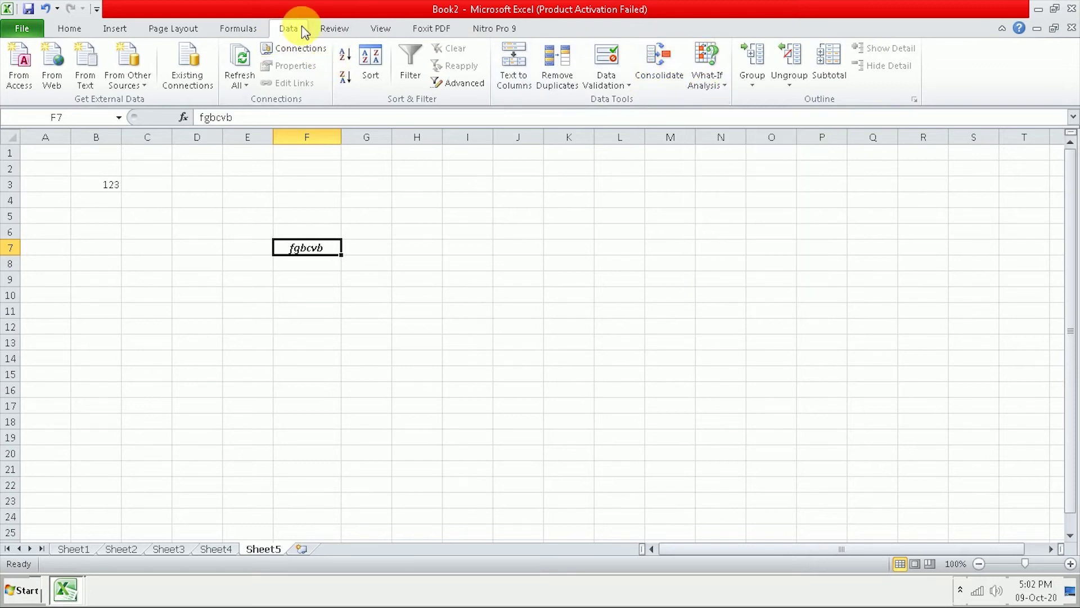
click(351, 35)
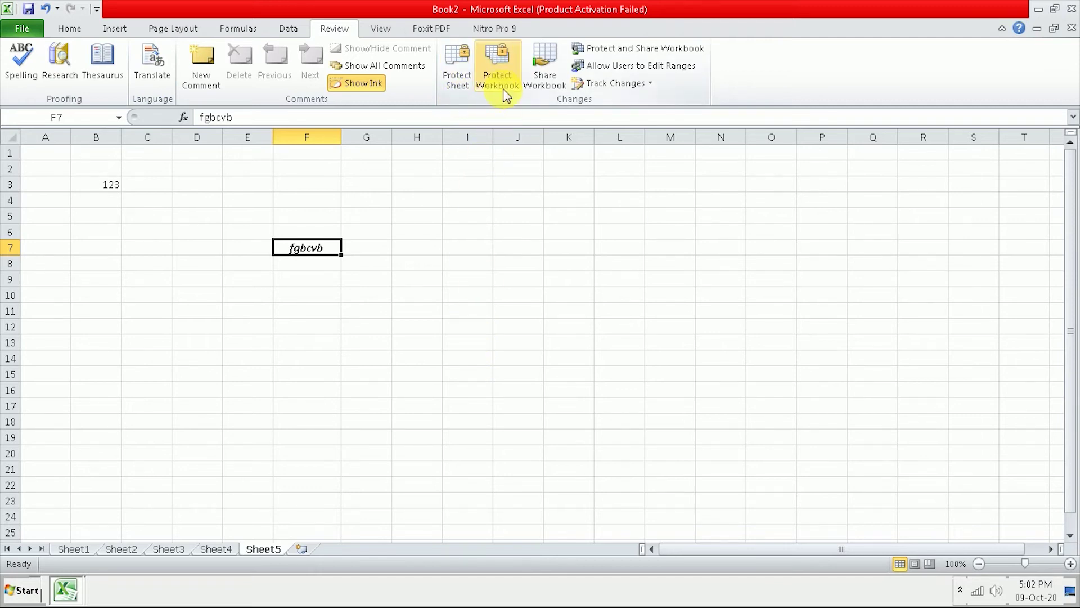
click(378, 29)
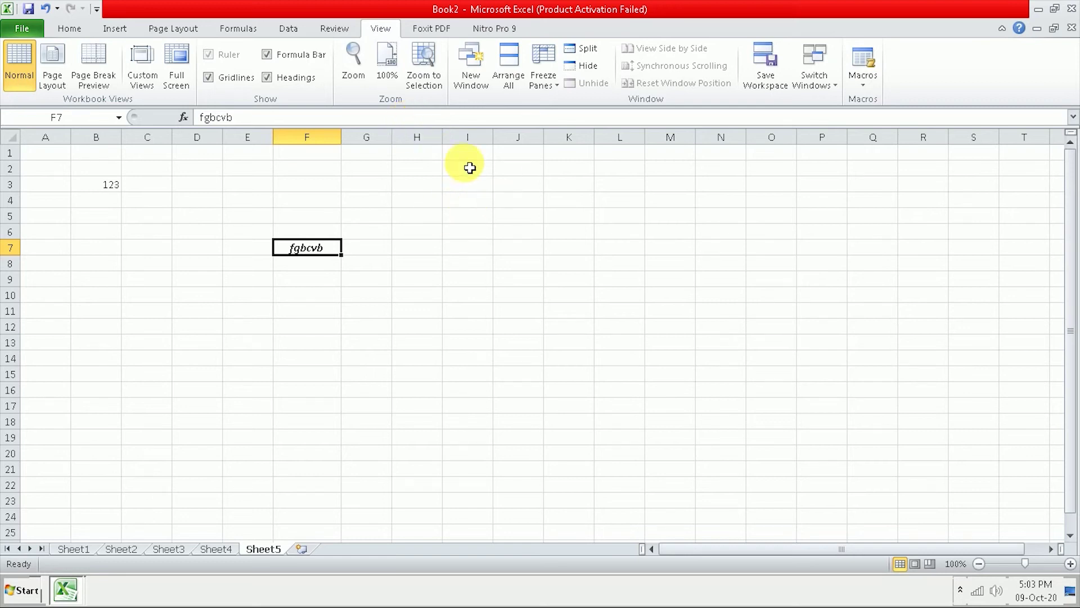
click(395, 262)
Enter 'hsf ds j' in I8, 456656 in I9 and the date 09-10-20 in I10, then check I10.
click(473, 268)
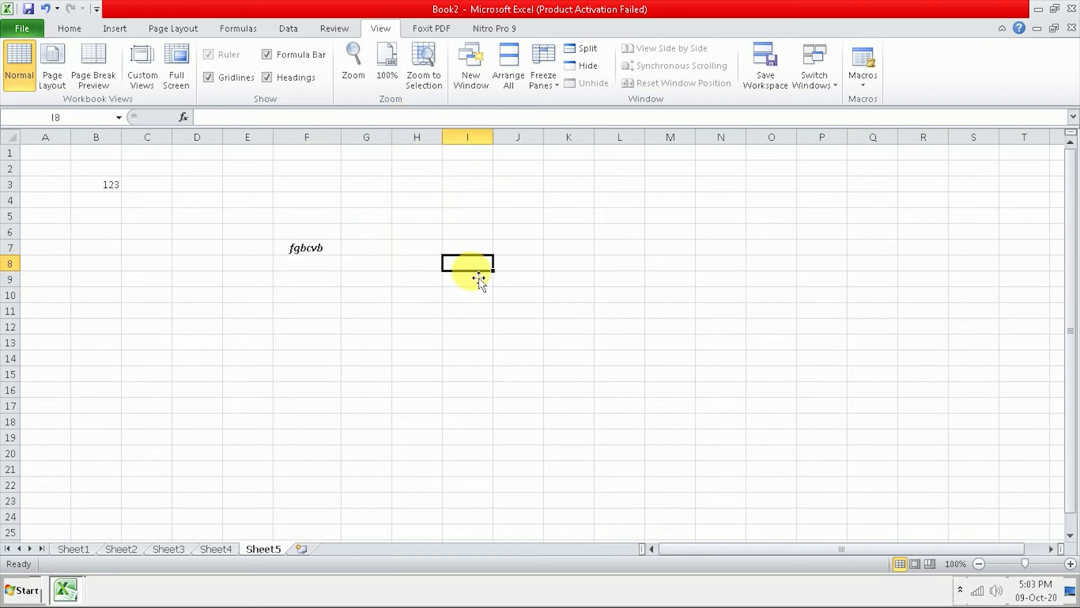
text(hsf ds j)
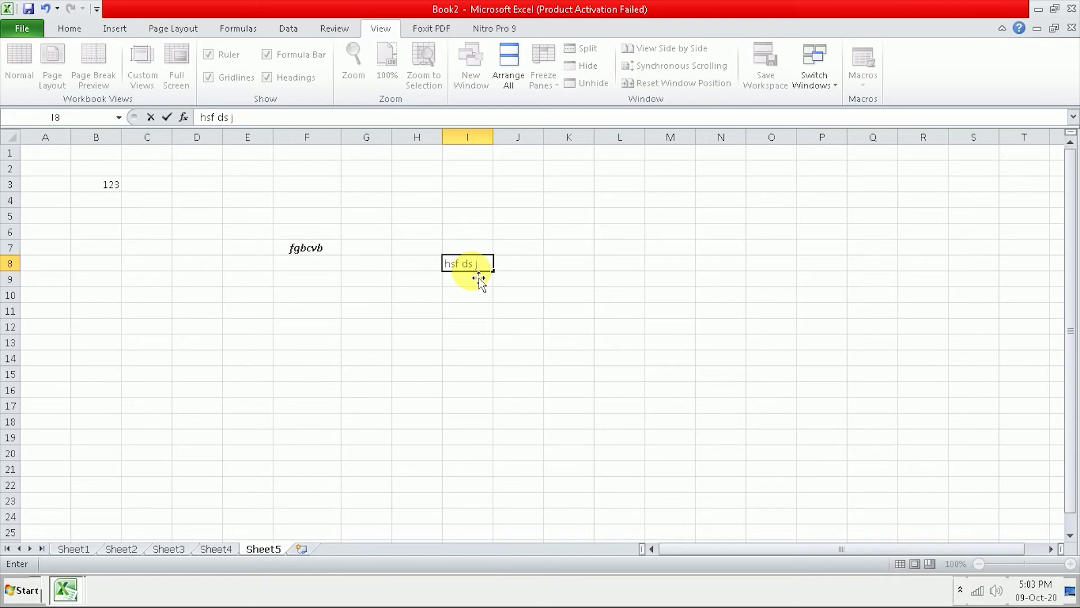
key(Return)
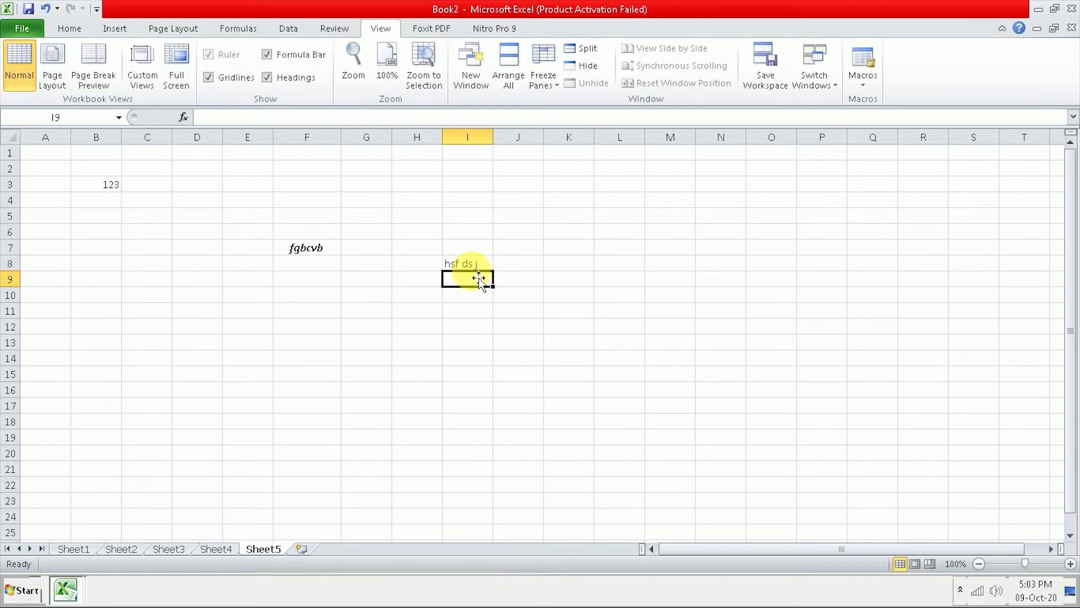
text(456656)
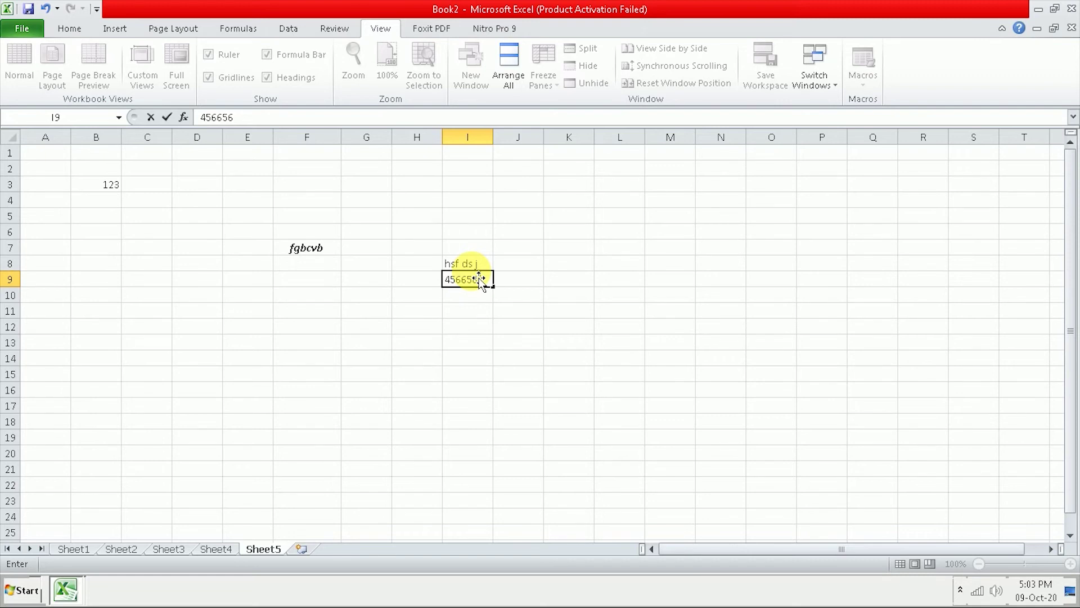
key(Return)
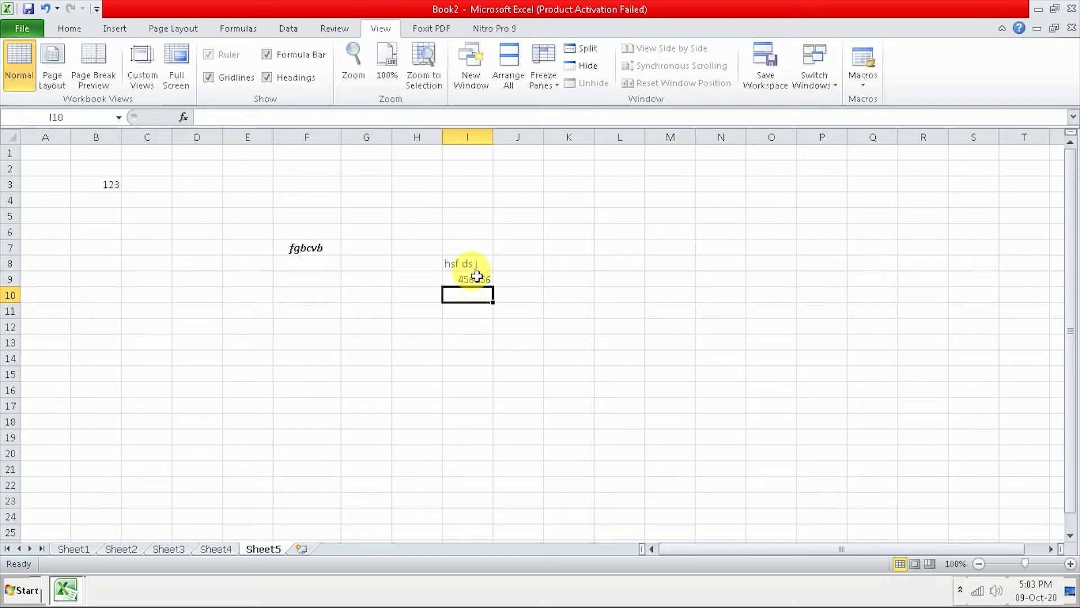
text(09-)
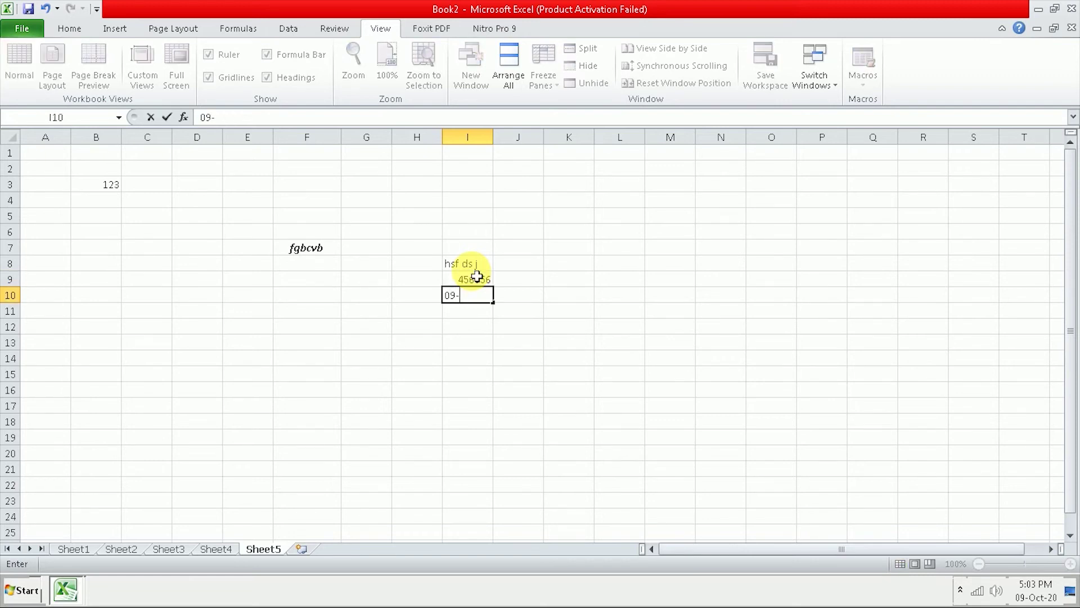
text(10-20)
key(Return)
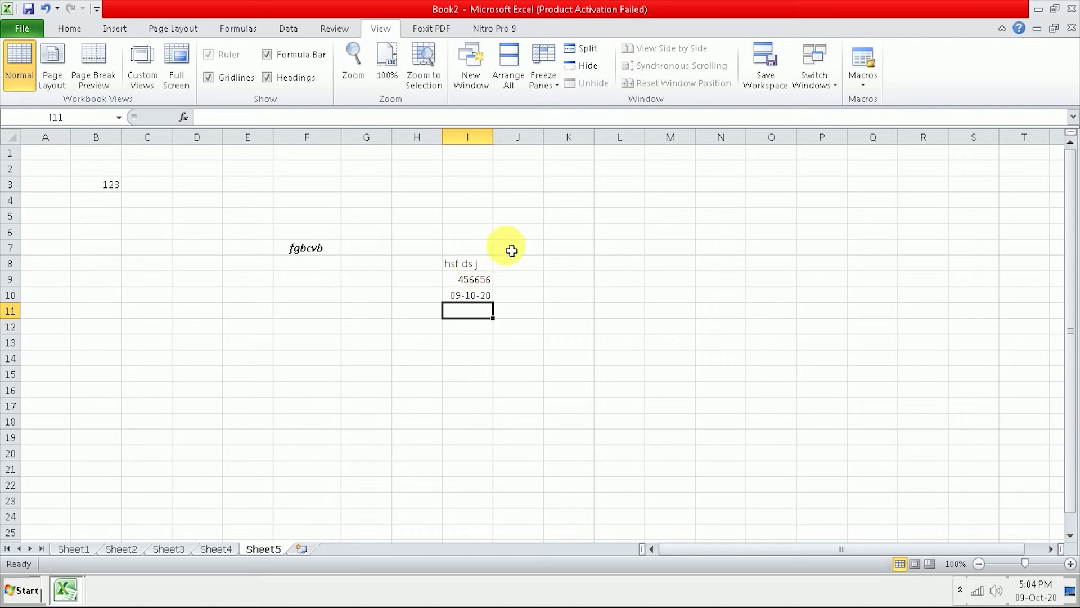
click(468, 301)
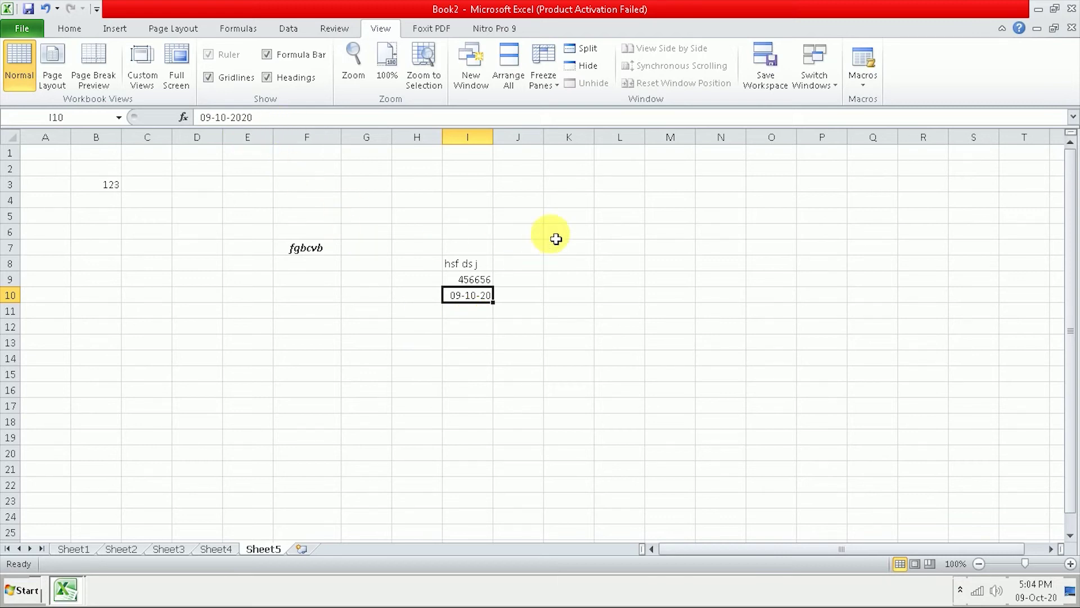
click(575, 161)
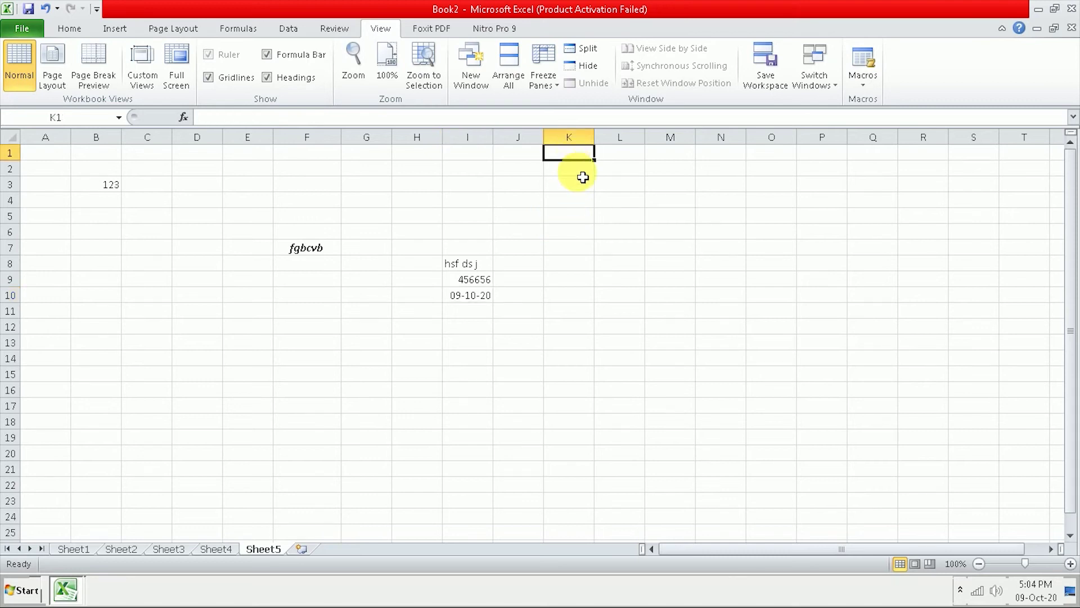
Type 'december' into K1 and widen column K so the word fits.
text(december)
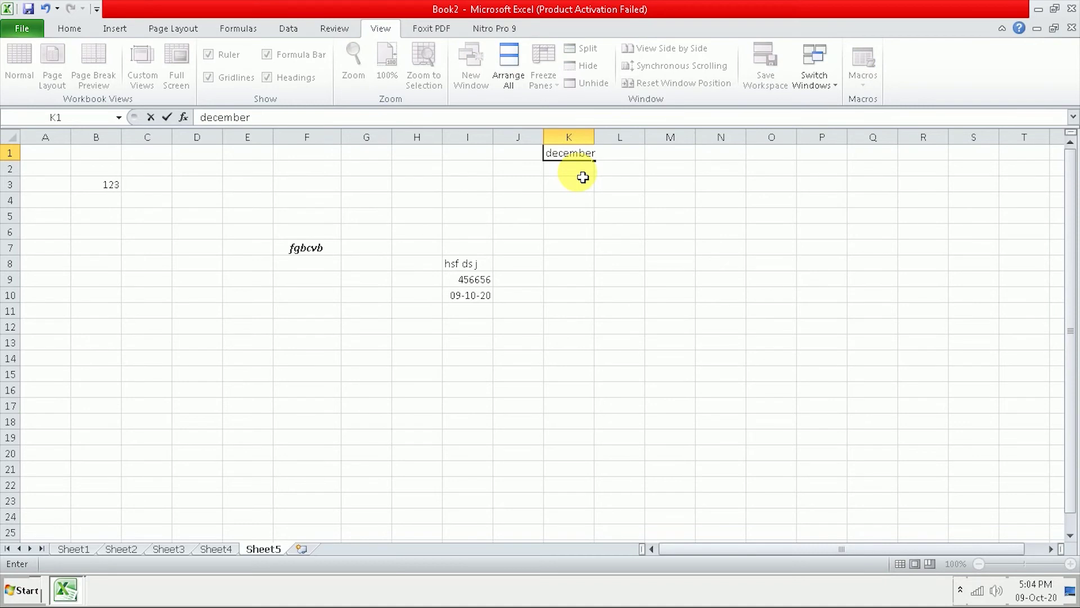
click(584, 216)
click(589, 154)
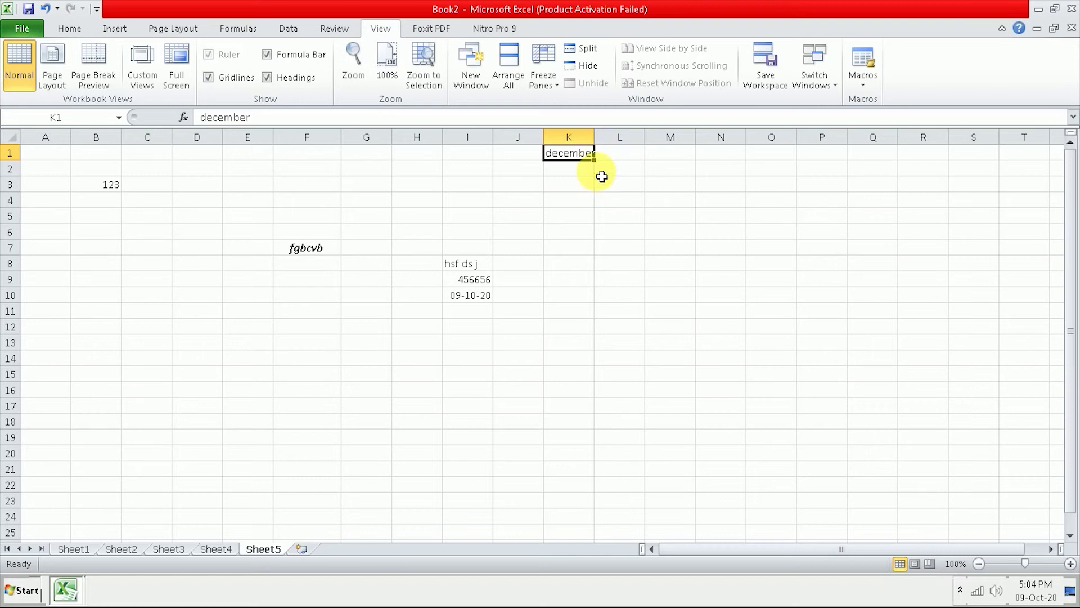
click(572, 189)
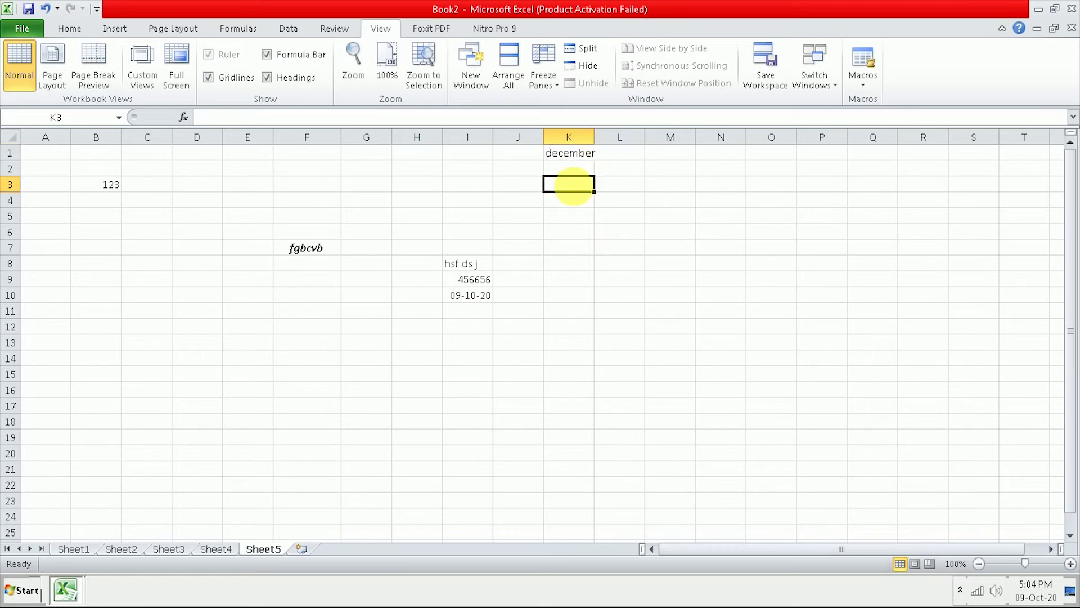
click(579, 169)
click(579, 155)
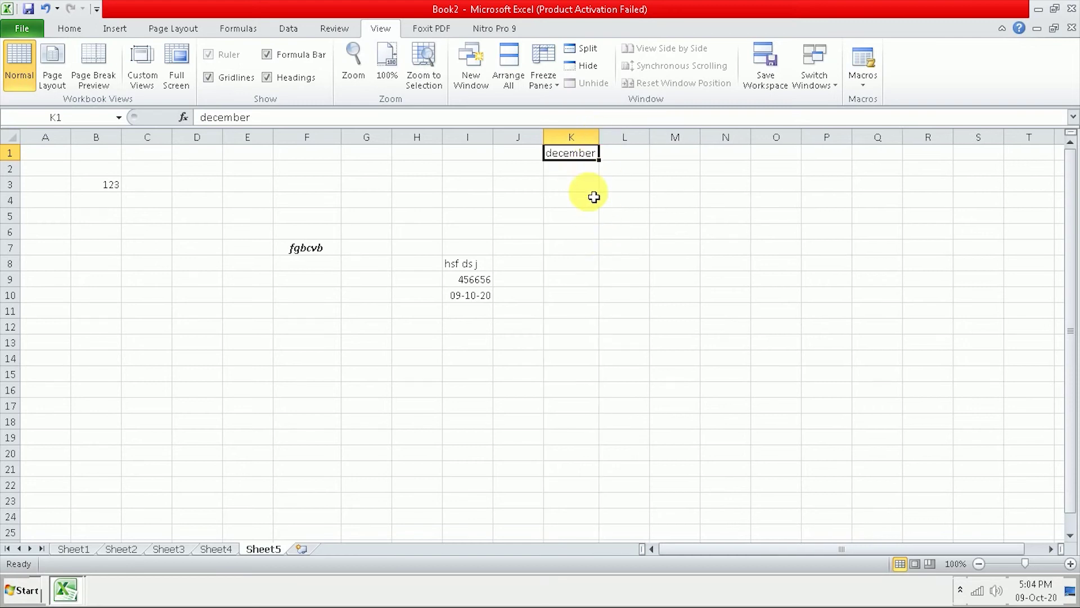
drag(602, 144, 620, 143)
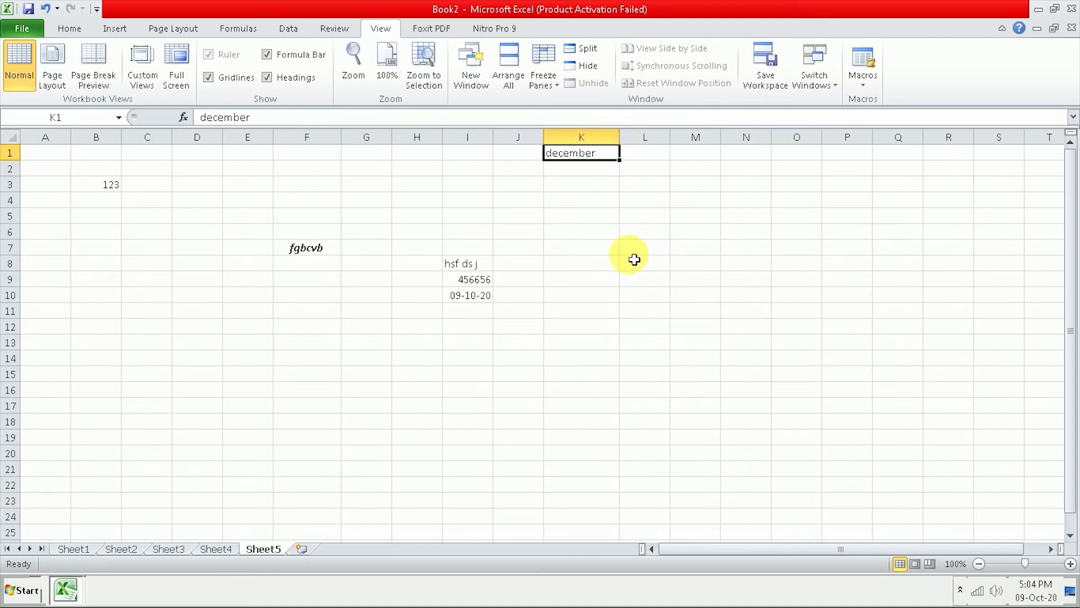
Readjust column K's width and drag the row 1 border down to make row 1 taller.
drag(627, 147, 610, 143)
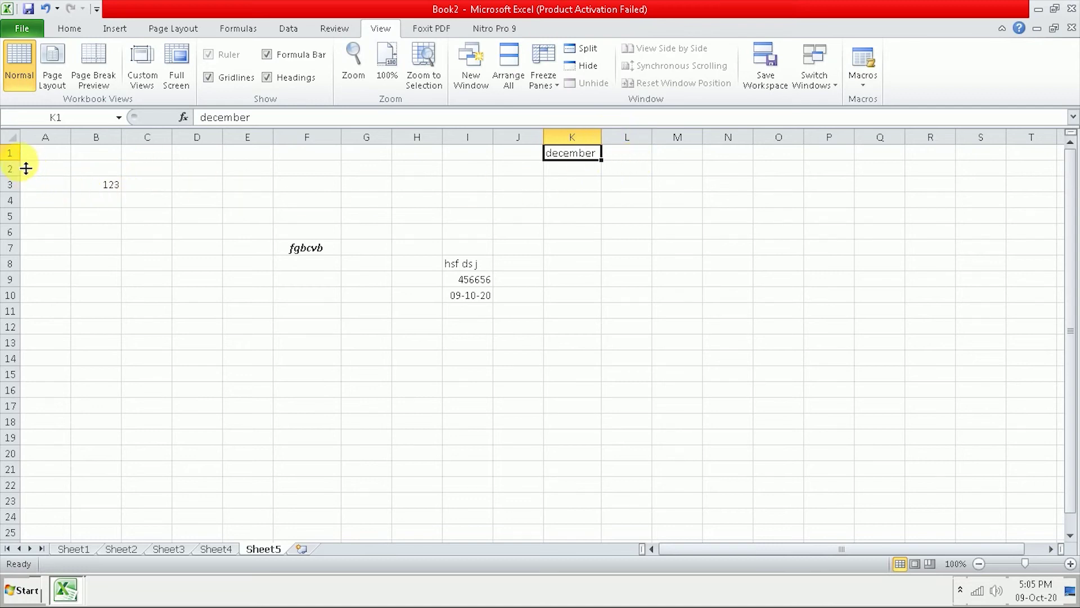
drag(25, 167, 23, 175)
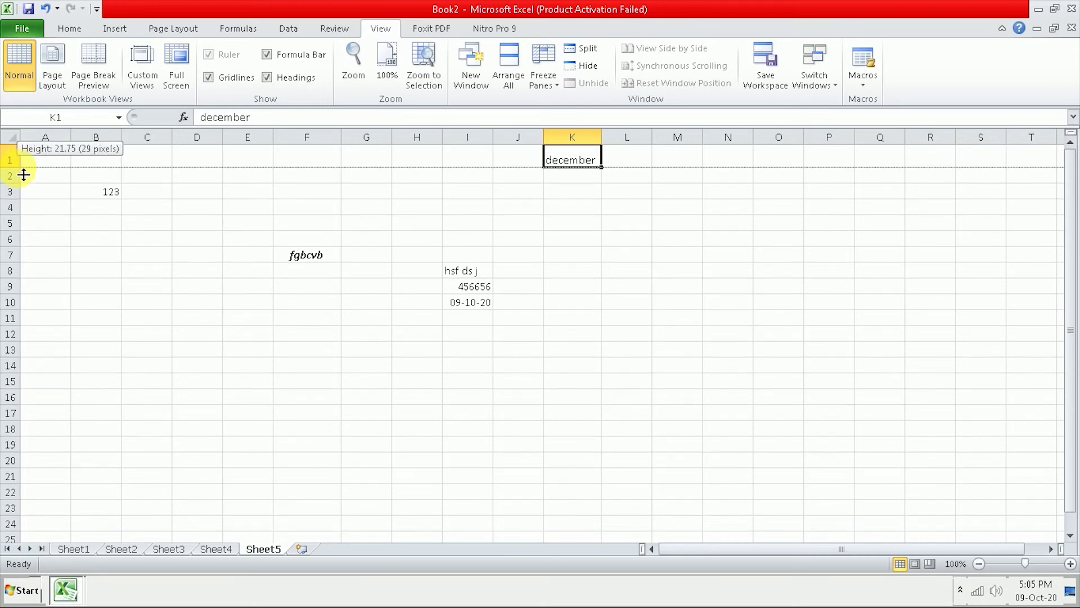
mouse_move(23, 175)
mouse_down()
mouse_move(23, 190)
mouse_move(29, 168)
mouse_up()
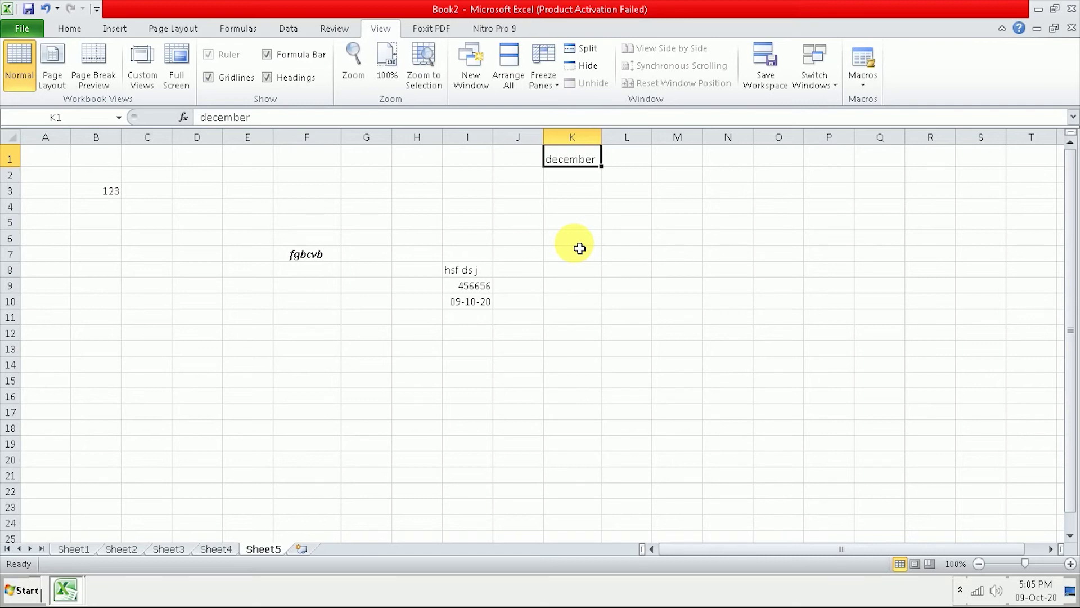
click(31, 28)
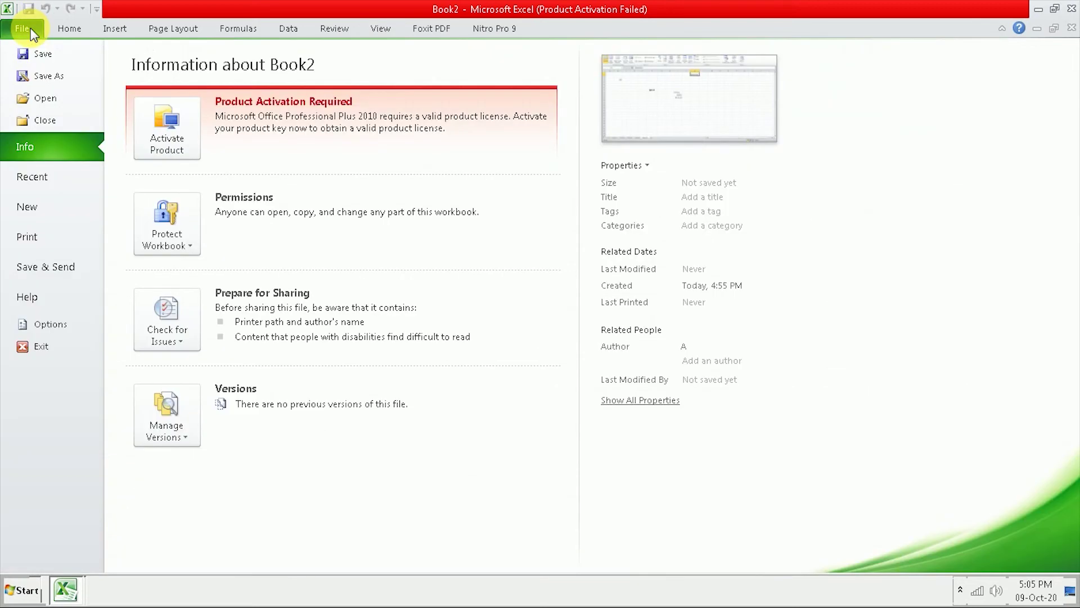
Save the new workbook as 'excel starting' in the Desktop folder.
click(58, 59)
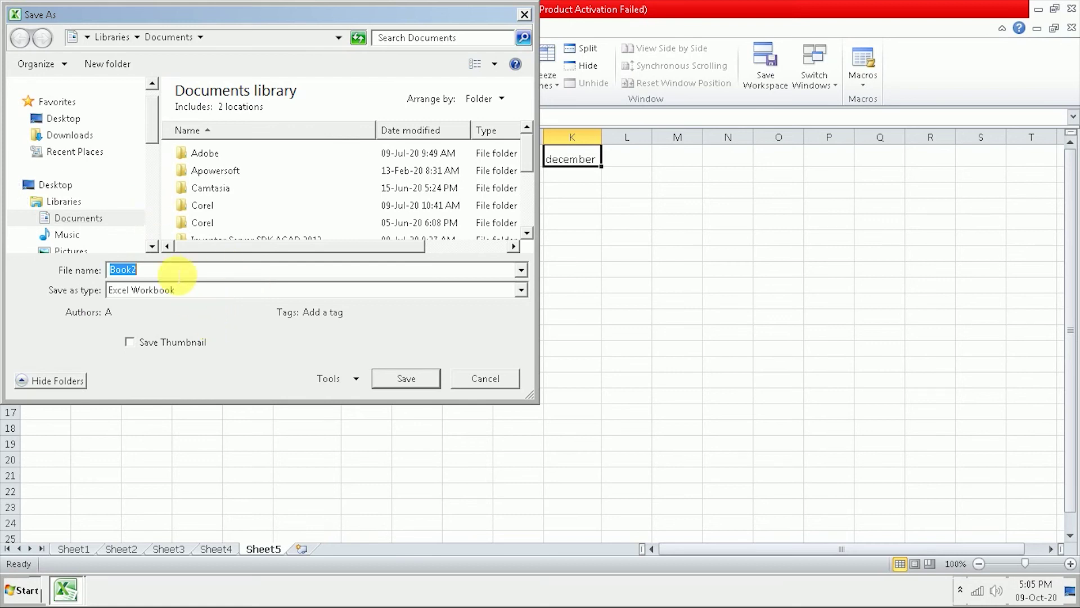
text(excel )
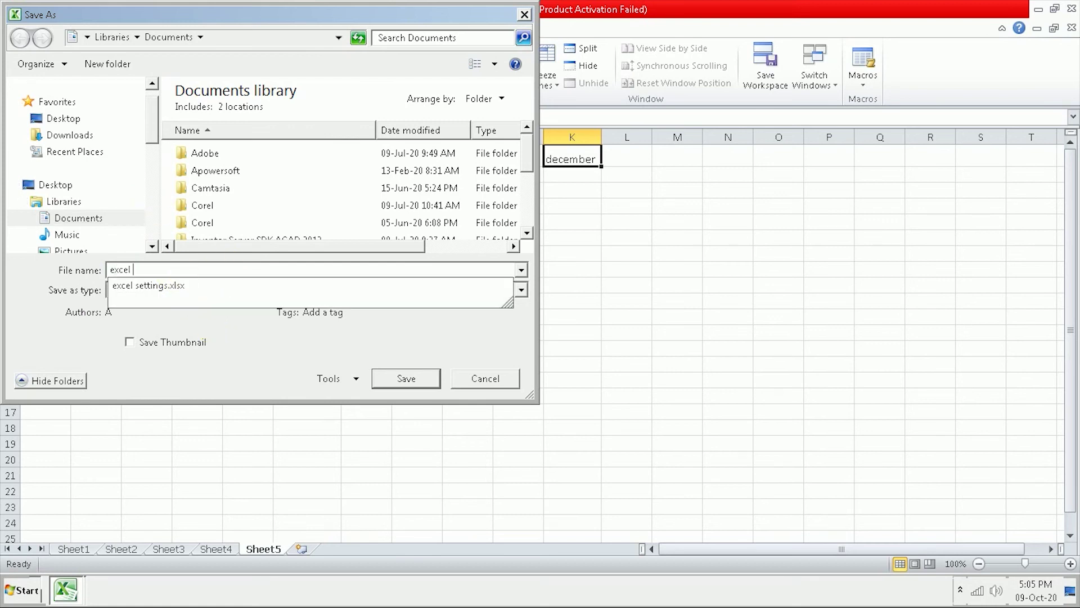
text(starting)
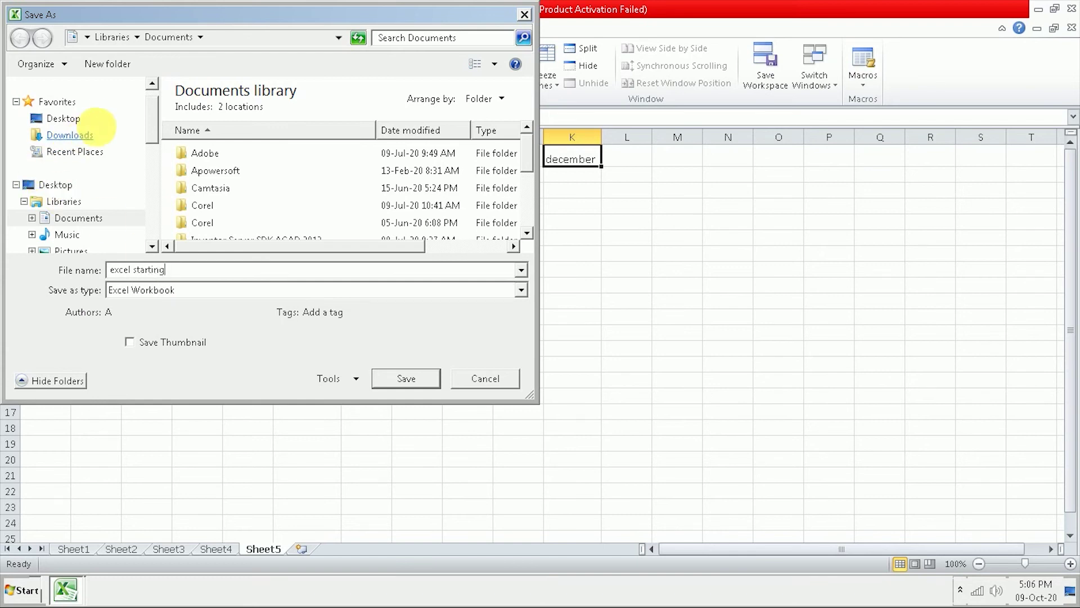
mouse_move(63, 119)
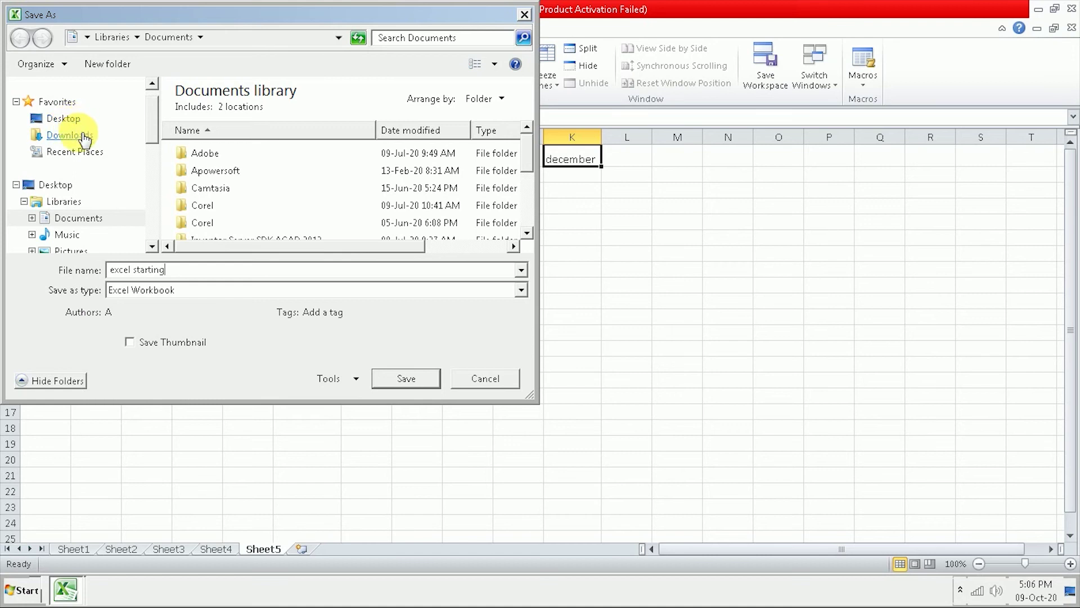
scroll(151, 141, down, 1)
drag(150, 146, 151, 194)
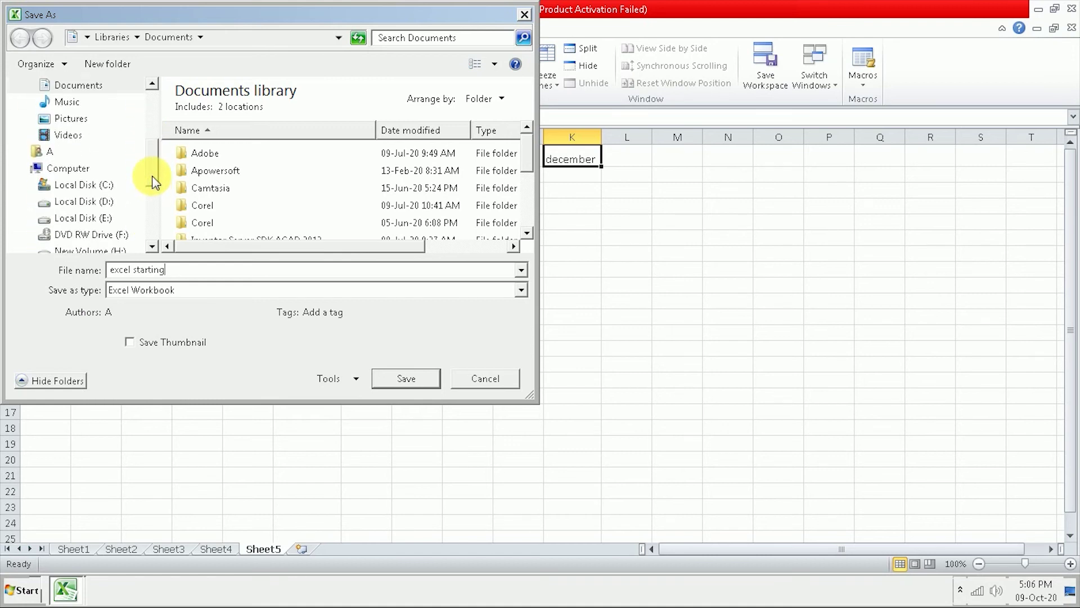
drag(151, 194, 150, 135)
click(74, 120)
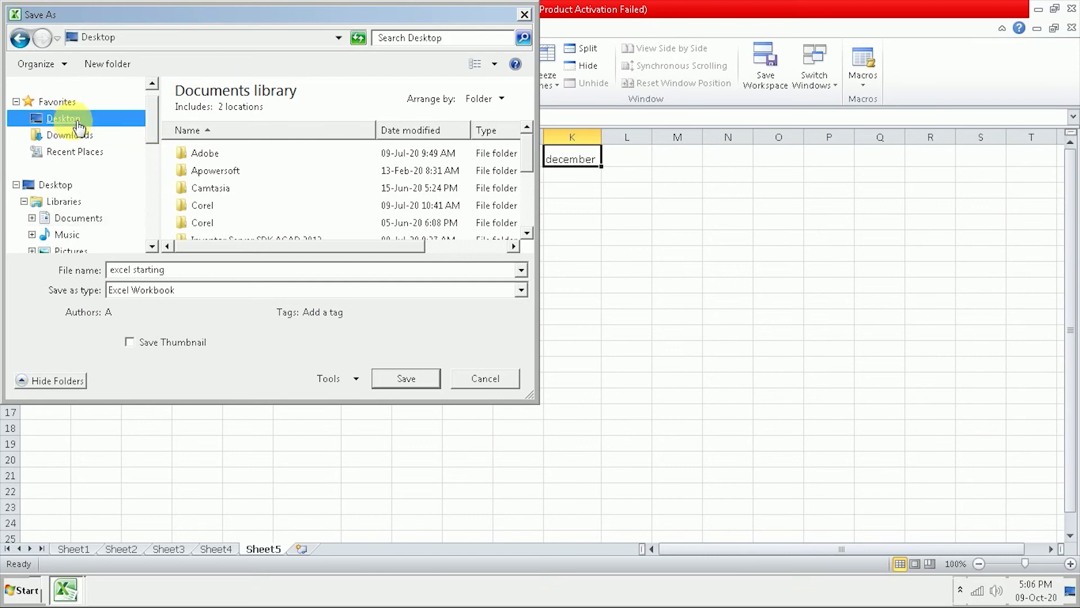
click(407, 376)
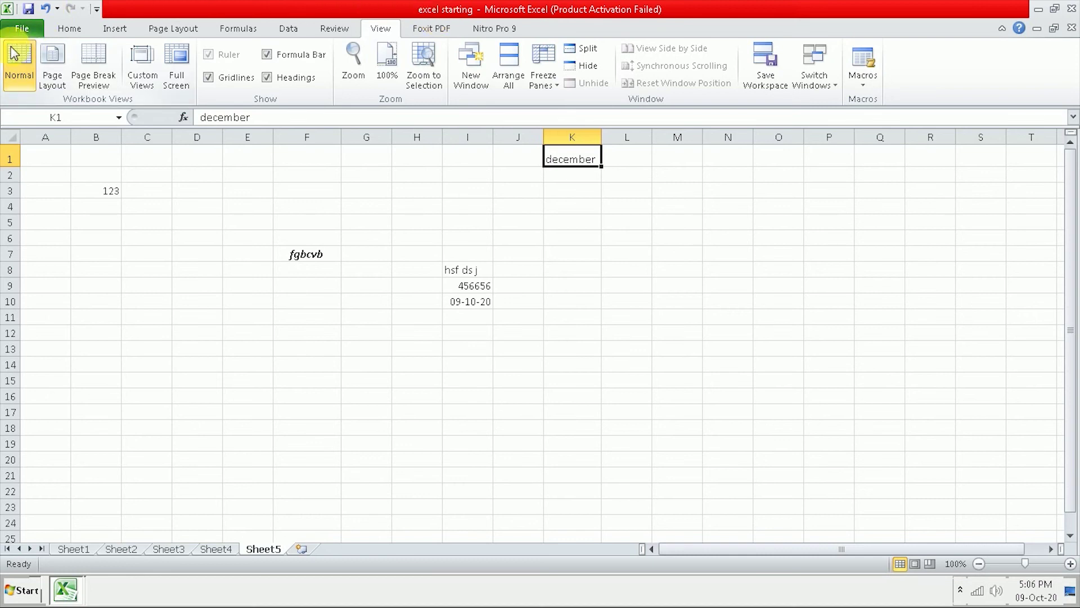
Use Save As to store the workbook on the Desktop as 'excel starting copy'.
click(22, 28)
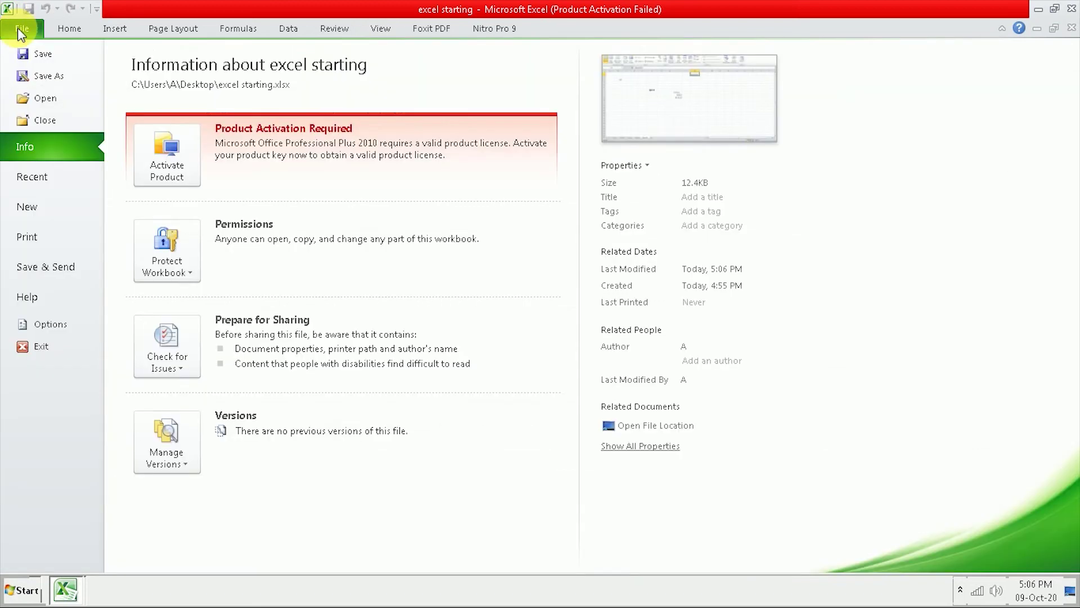
click(45, 78)
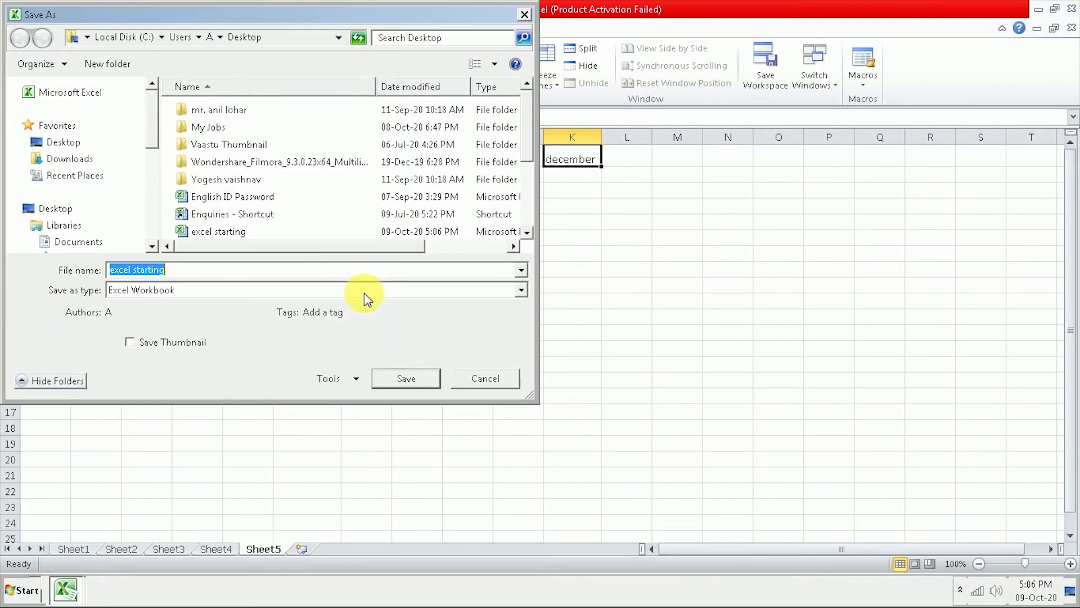
click(186, 271)
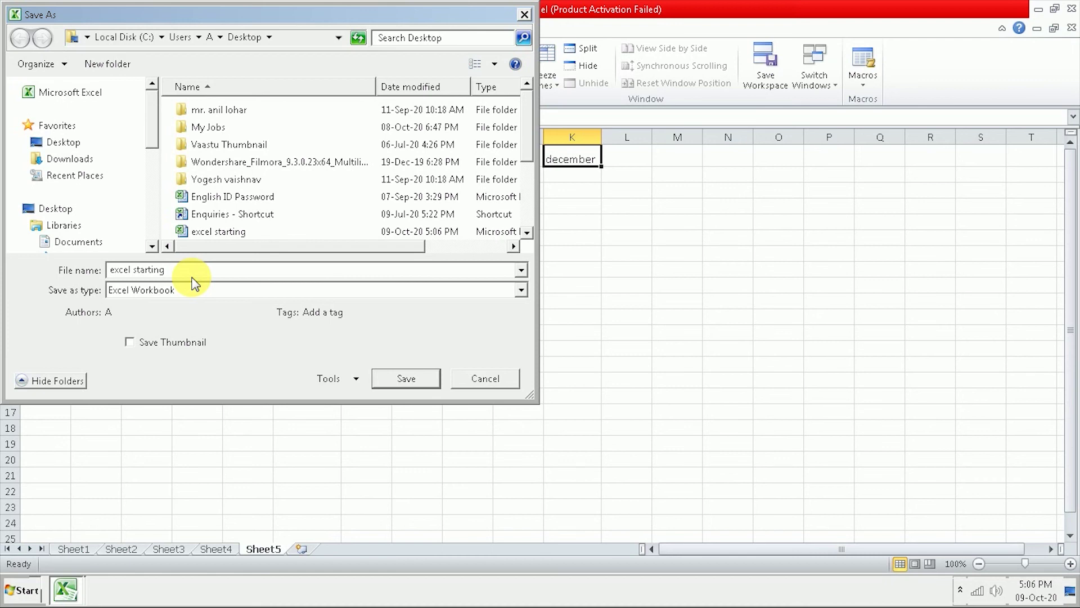
text(c)
text(op)
text(y)
click(429, 379)
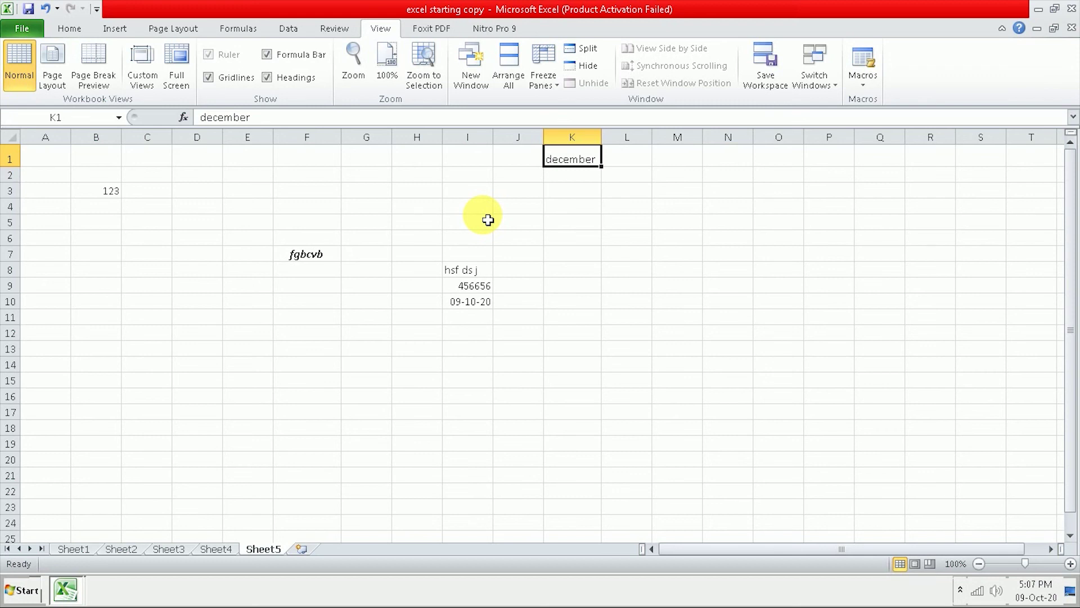
Enter '.xlsx' in cell K8 and bring up the File Info page.
click(562, 272)
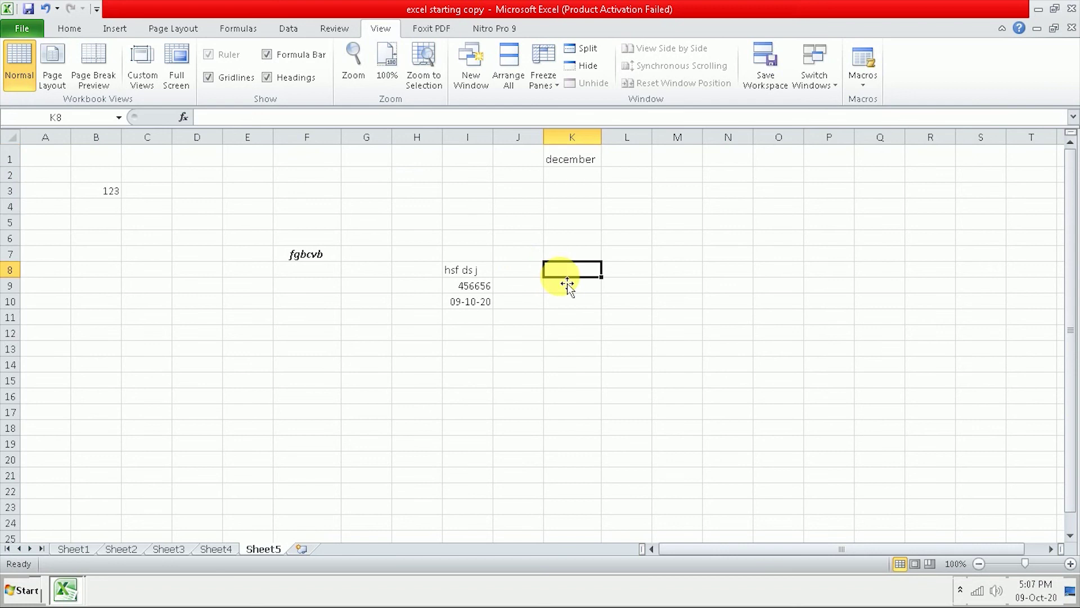
text(.)
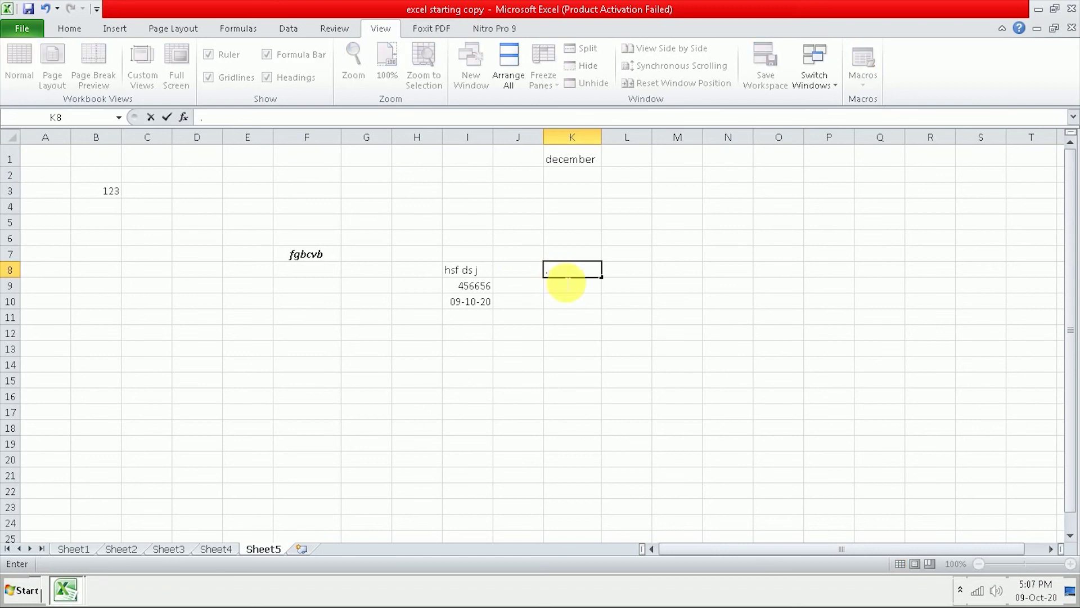
text(xlsx)
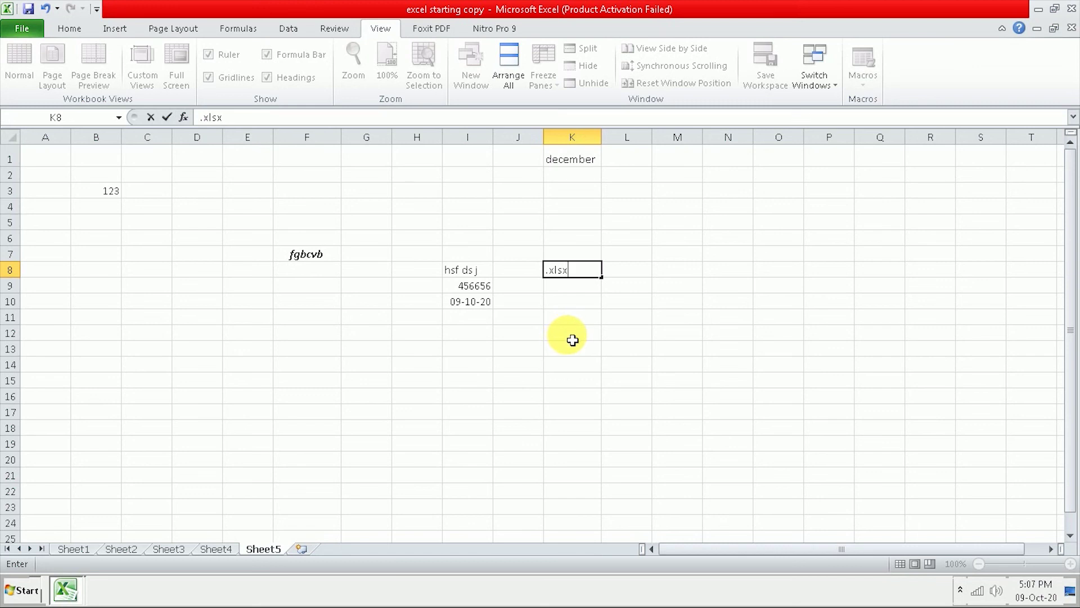
click(20, 30)
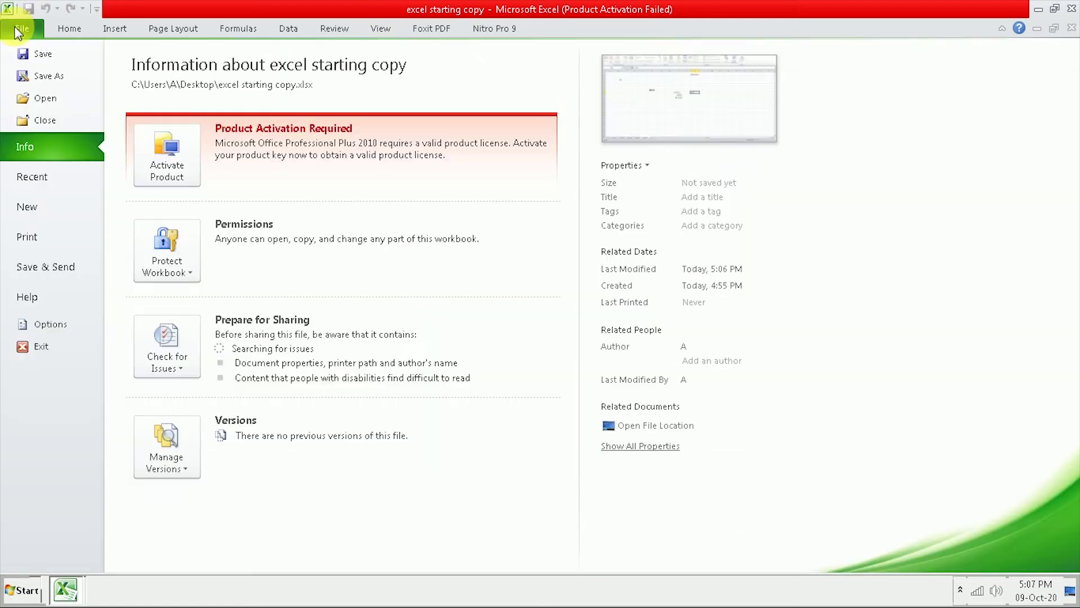
Close 'excel starting copy', choosing Save at the save-changes prompt.
click(58, 121)
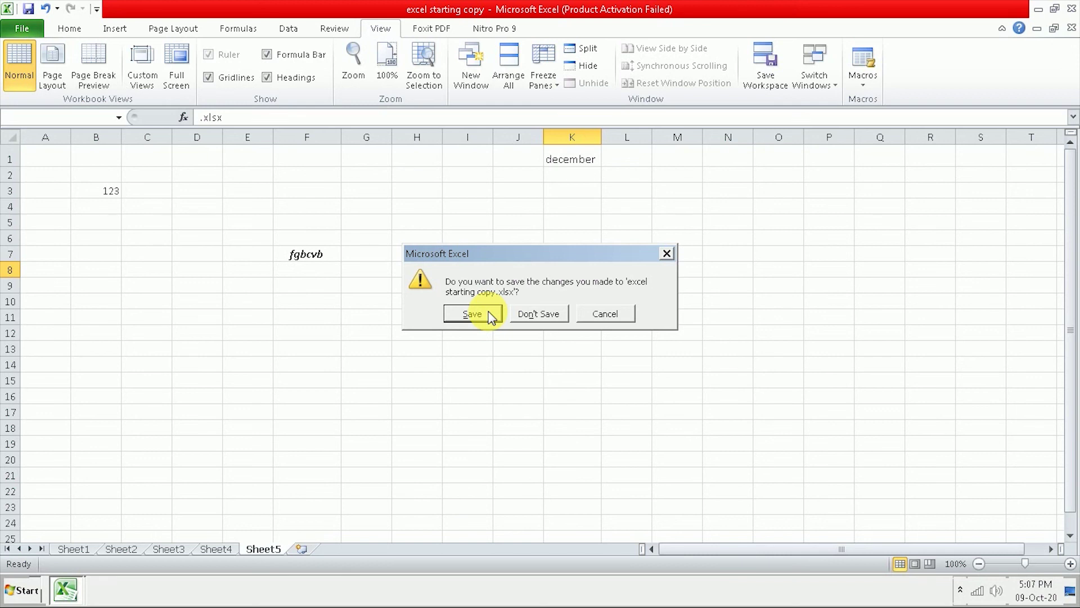
click(490, 315)
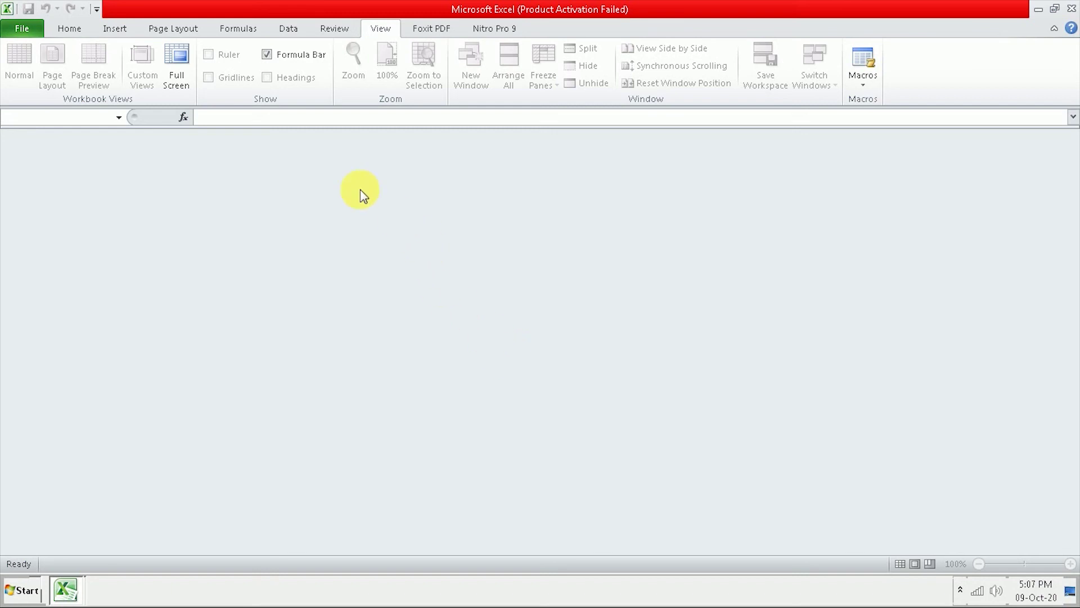
click(21, 27)
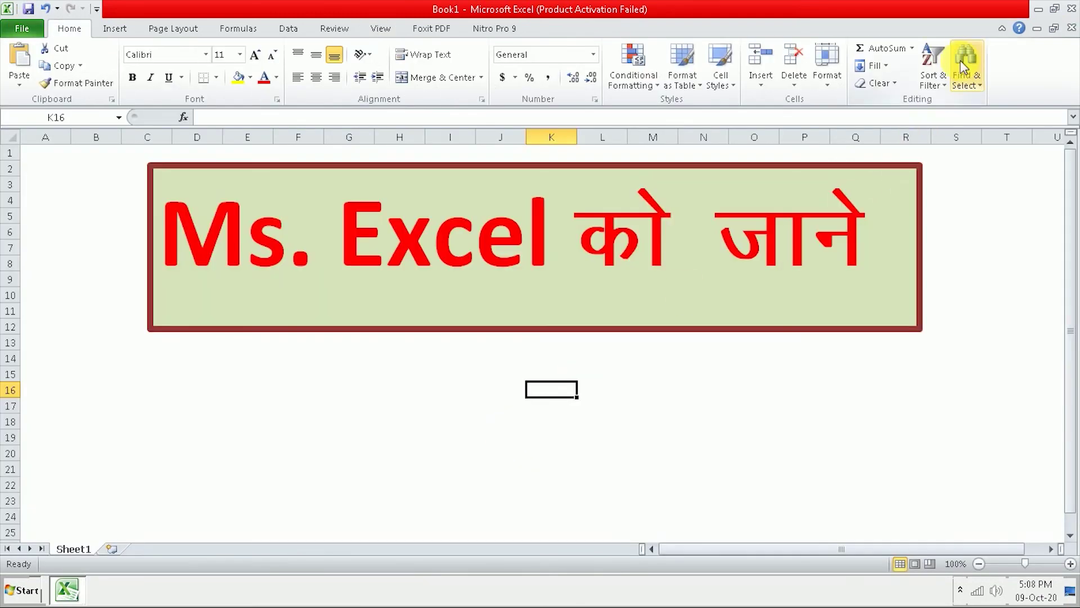
Minimize the Excel window to reveal both saved files on the desktop.
click(1040, 10)
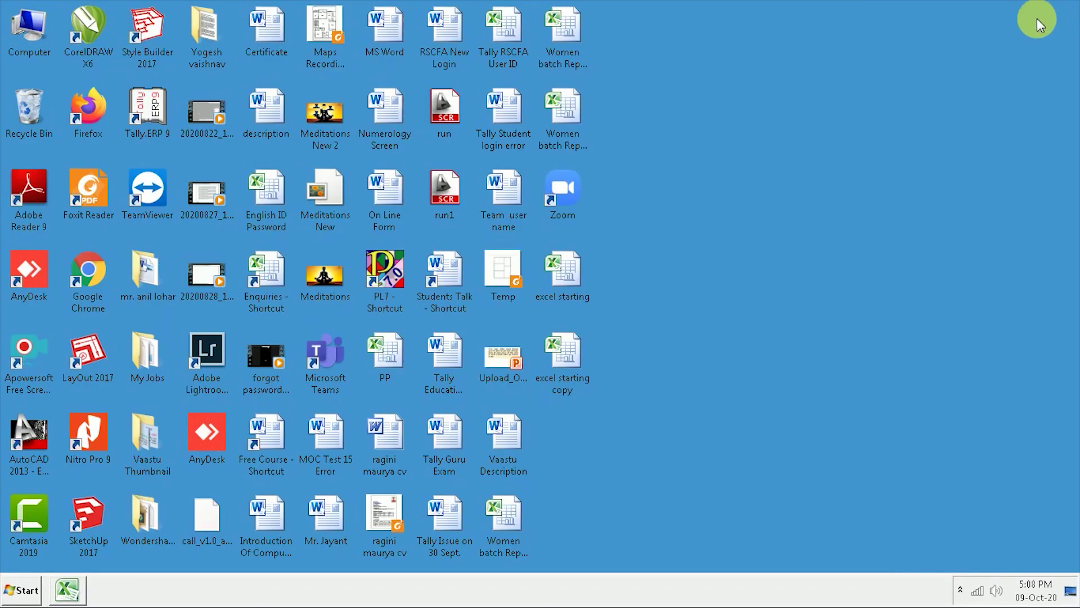